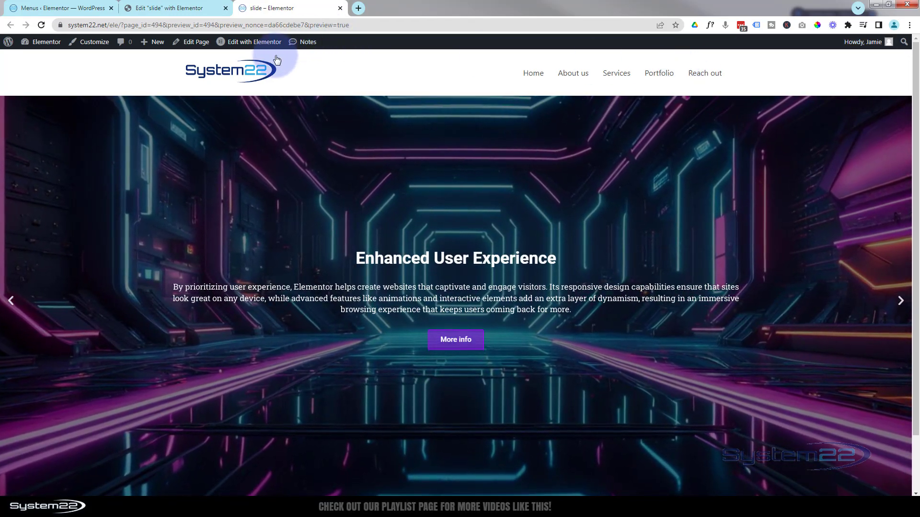
Step: Return from the three-slide preview to the 'Edit slide with Elementor' editor tab
mouse_move(269, 48)
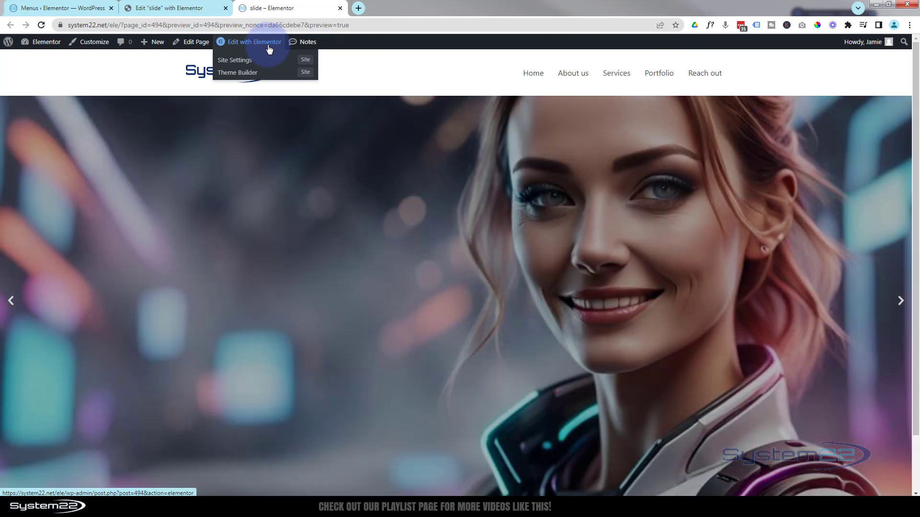
Step: Back in the page editor, delete the existing slider widget
click(191, 7)
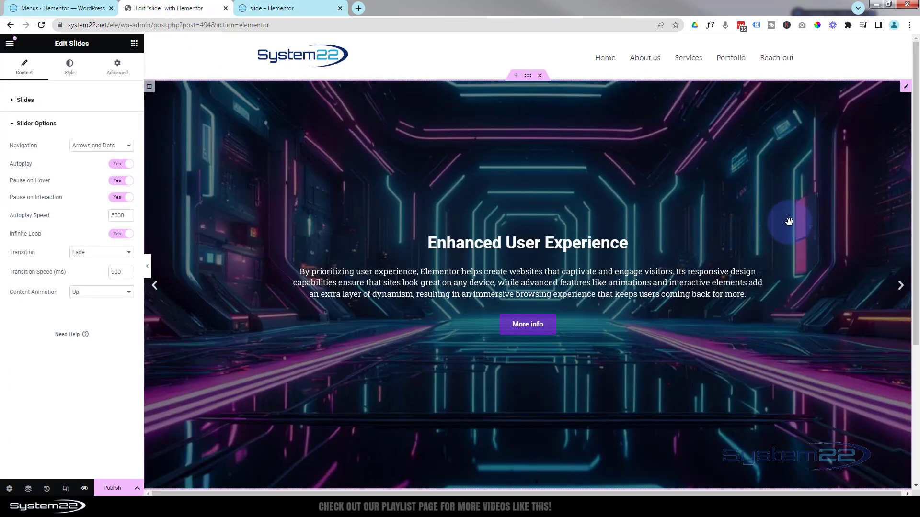
right_click(905, 90)
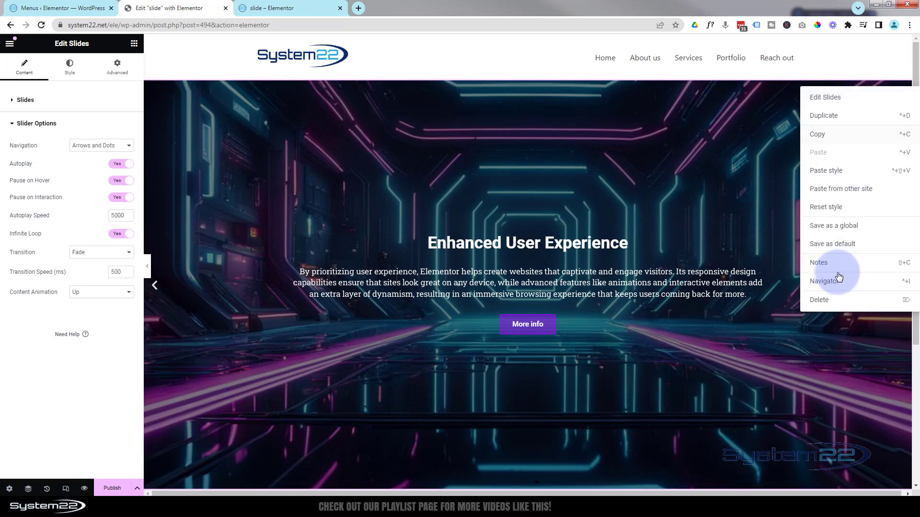
click(835, 301)
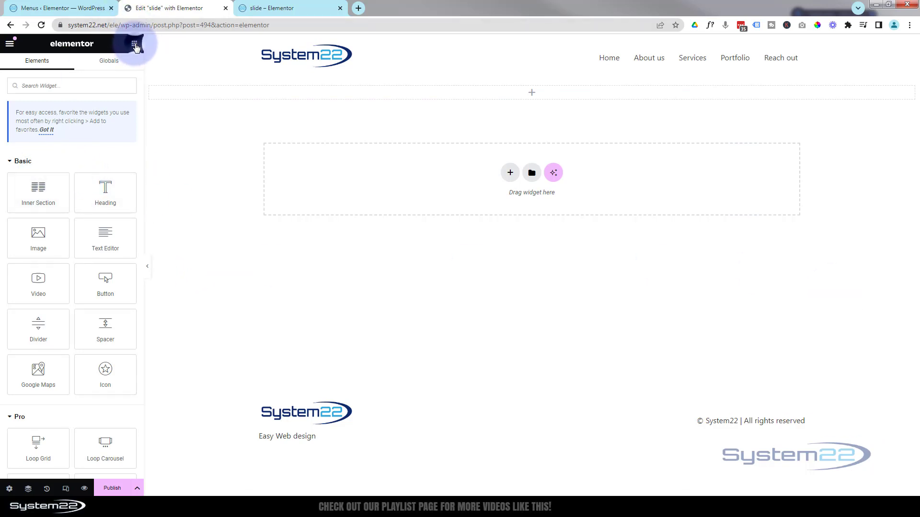
Step: Drag a new Slides widget from the Pro widgets into the empty section
scroll(60, 242, down, 2)
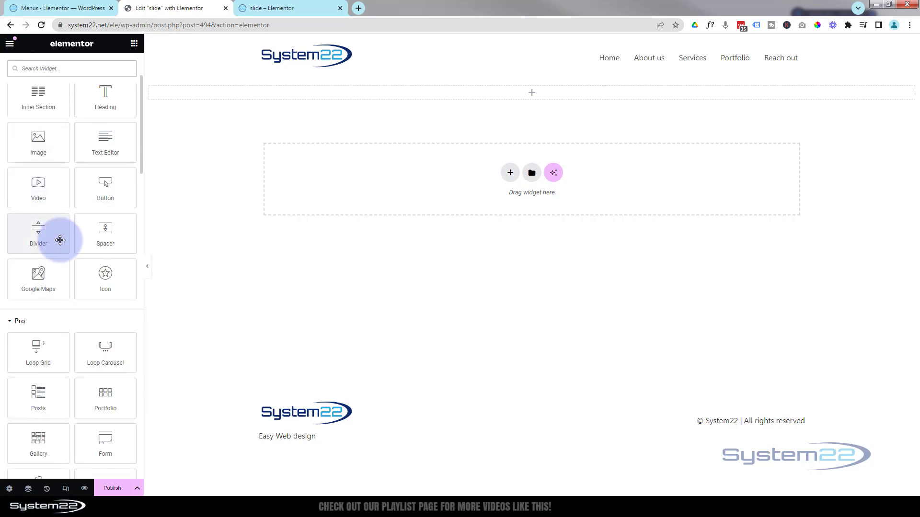
scroll(58, 240, down, 3)
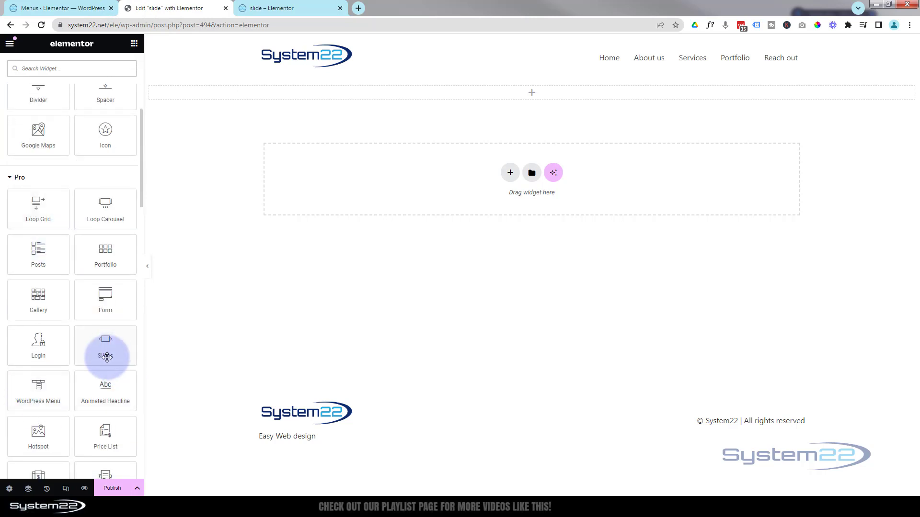
drag(106, 343, 557, 172)
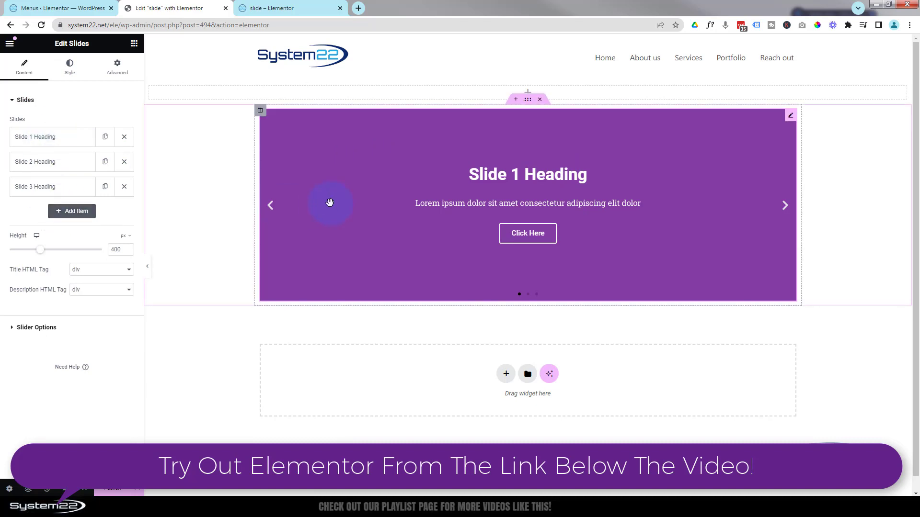
Step: Set Slide 1's background to the neon sci-fi corridor image, size Cover
click(65, 138)
click(34, 162)
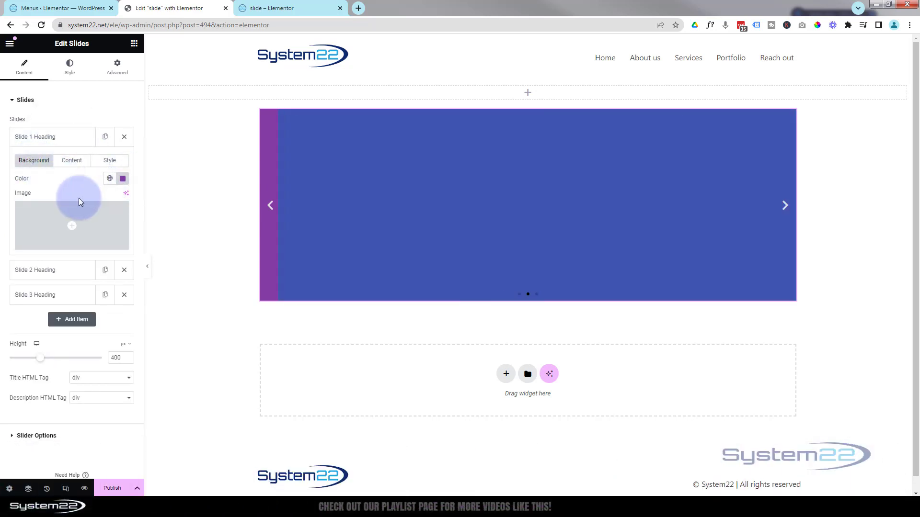
click(78, 230)
click(143, 161)
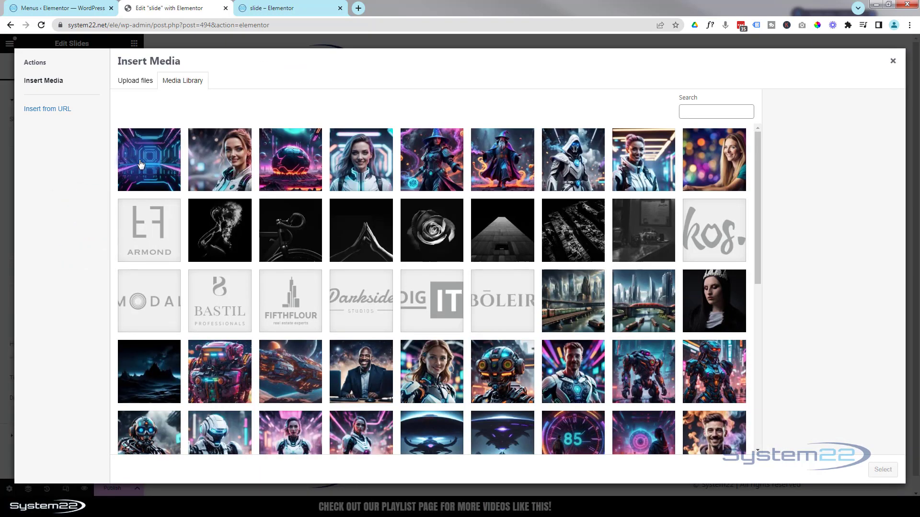
click(883, 470)
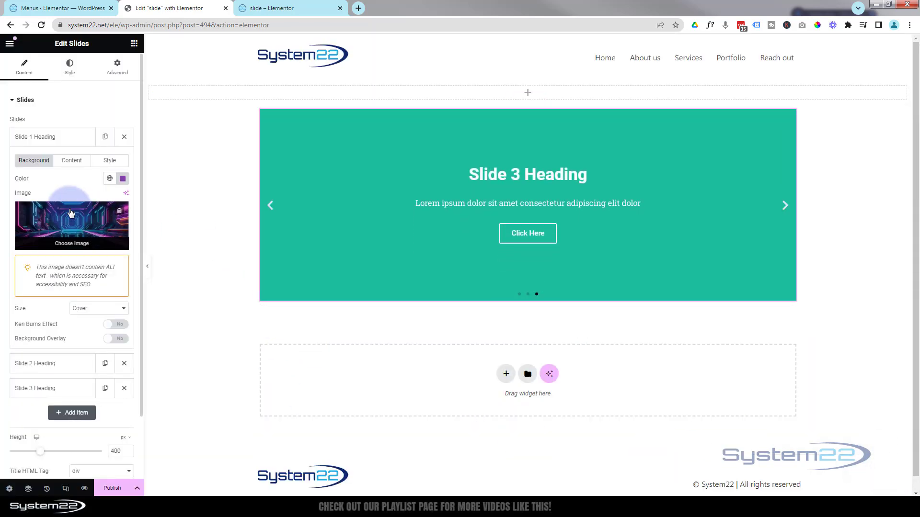
click(84, 311)
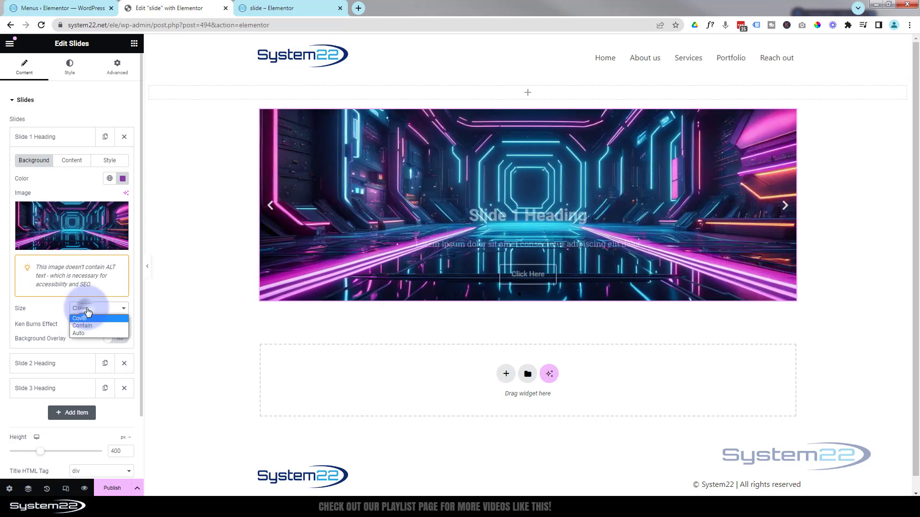
click(62, 307)
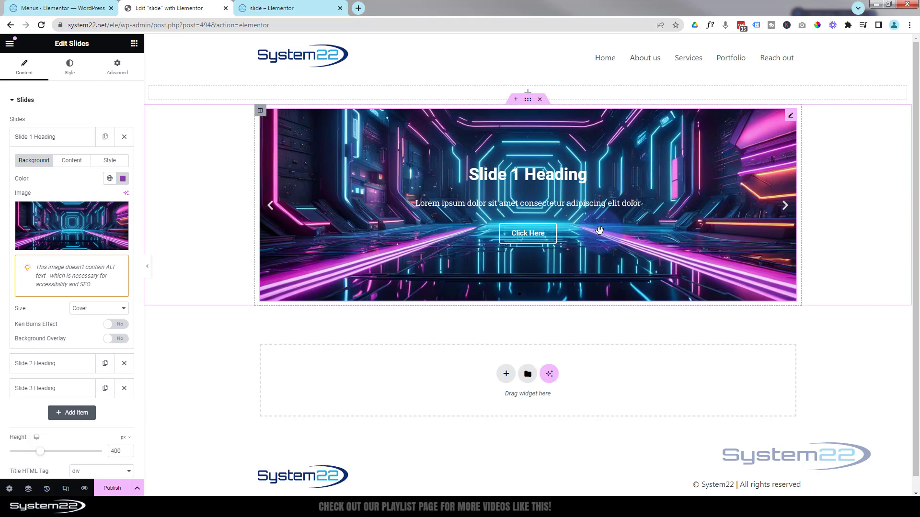
click(66, 334)
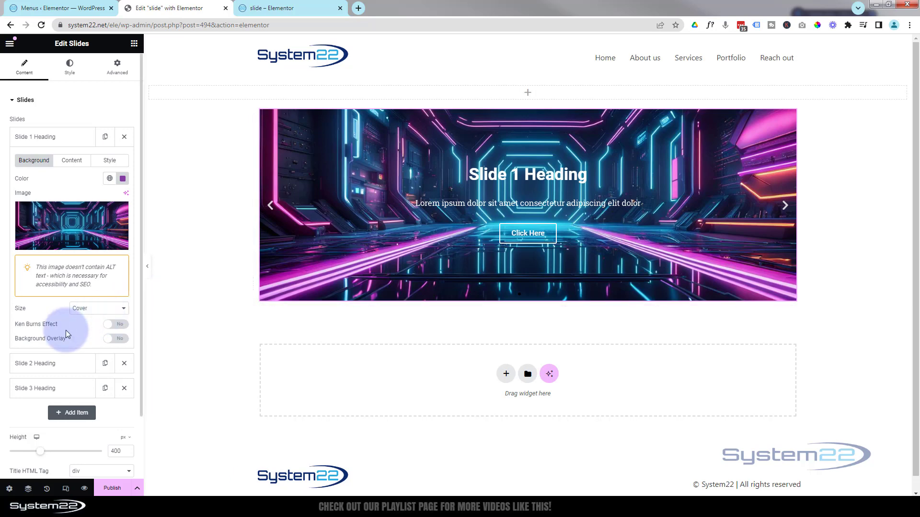
Step: Turn on Slide 1's background overlay and the Ken Burns zoom effect
click(119, 339)
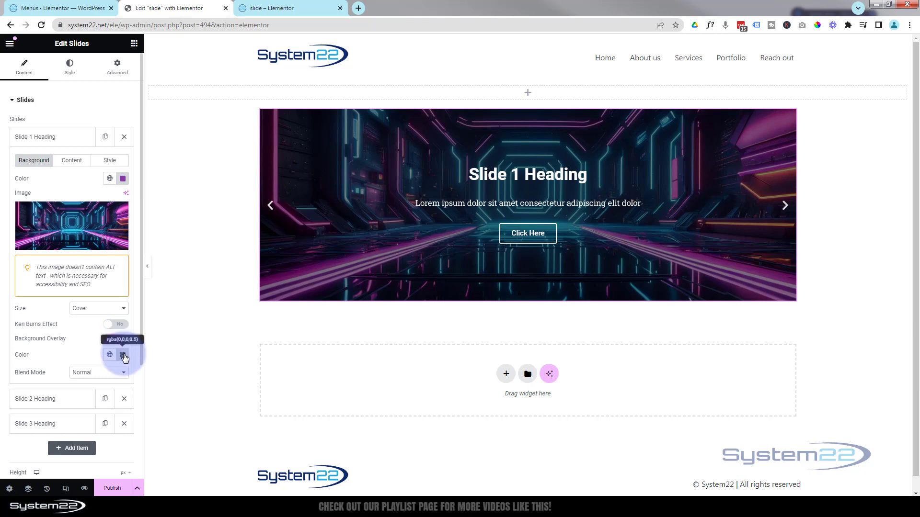
click(124, 354)
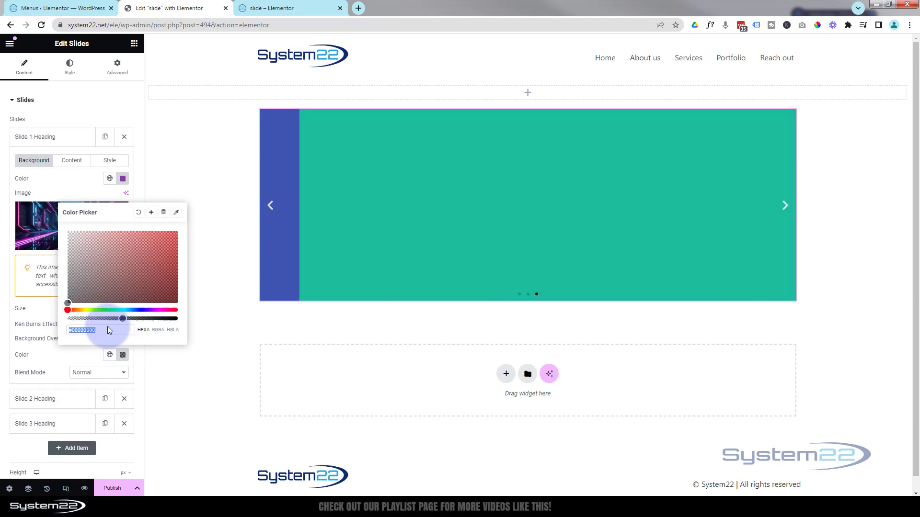
click(45, 309)
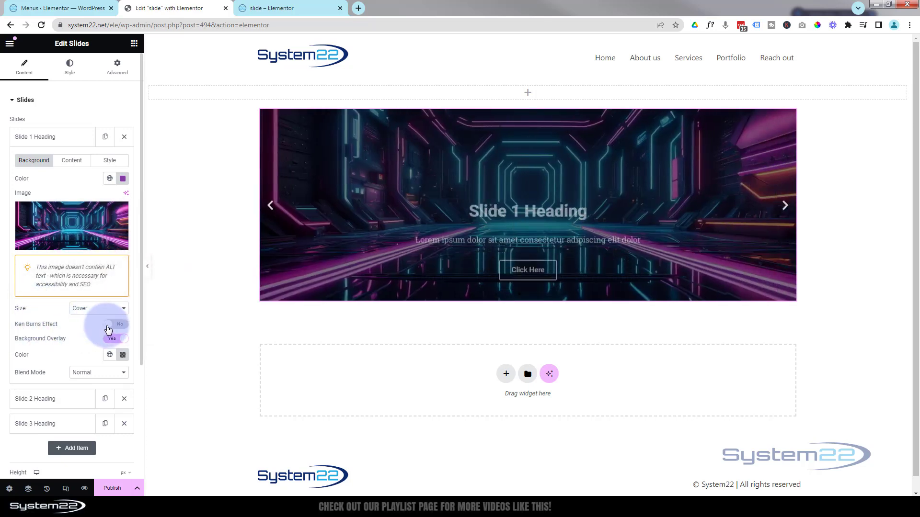
click(116, 325)
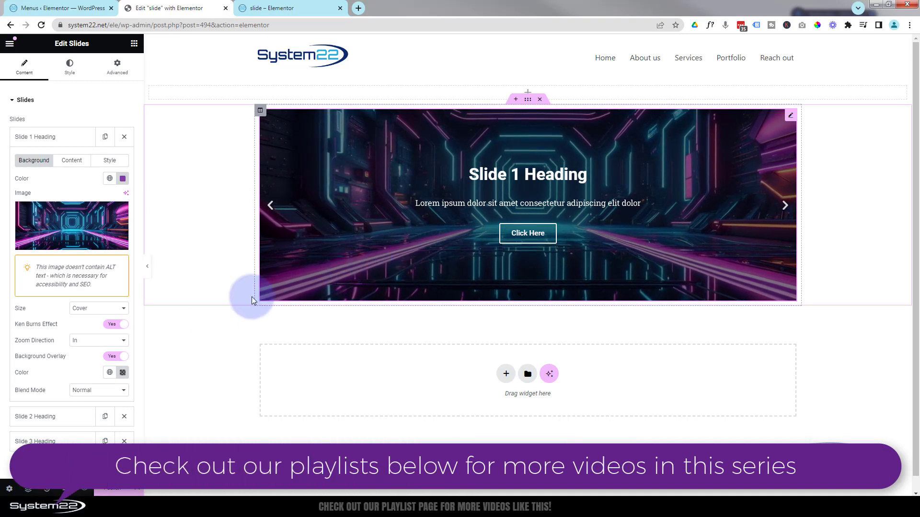
Step: Lower the overlay colour's alpha so the black overlay is lightly translucent
click(124, 374)
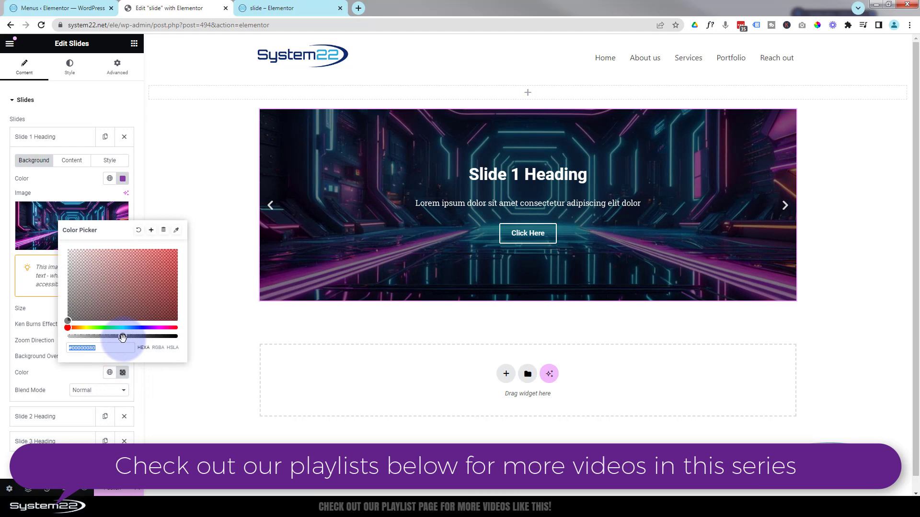
drag(120, 339, 104, 339)
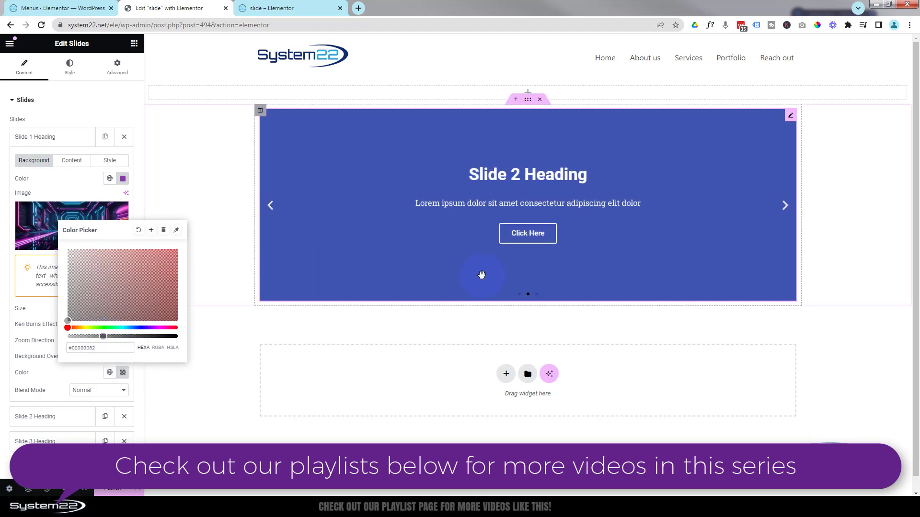
click(520, 297)
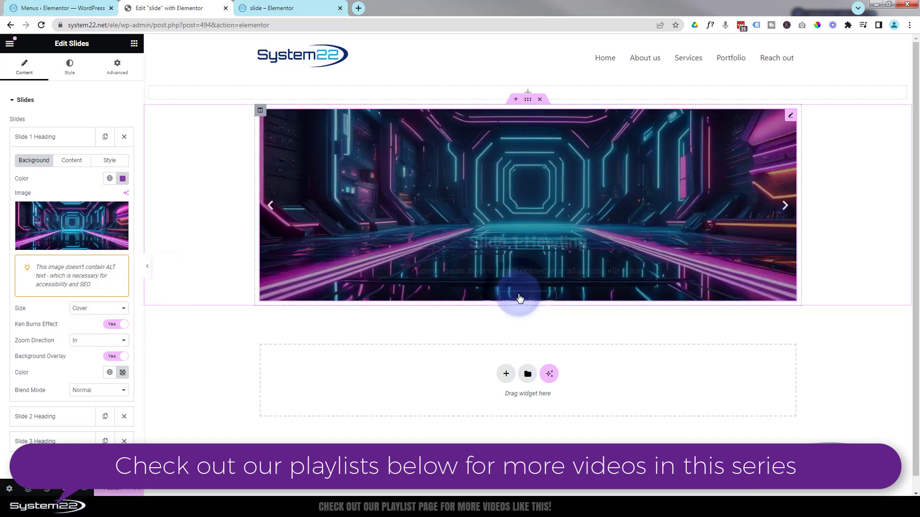
click(123, 372)
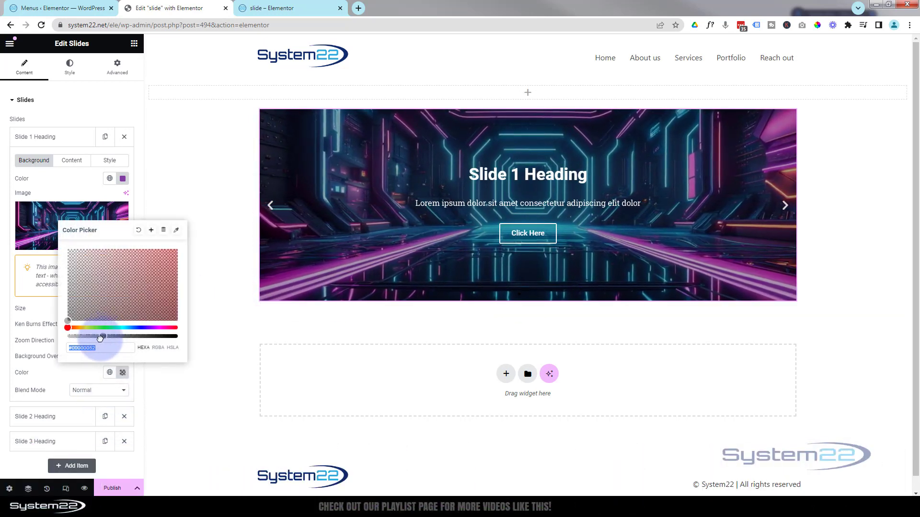
drag(99, 338, 91, 337)
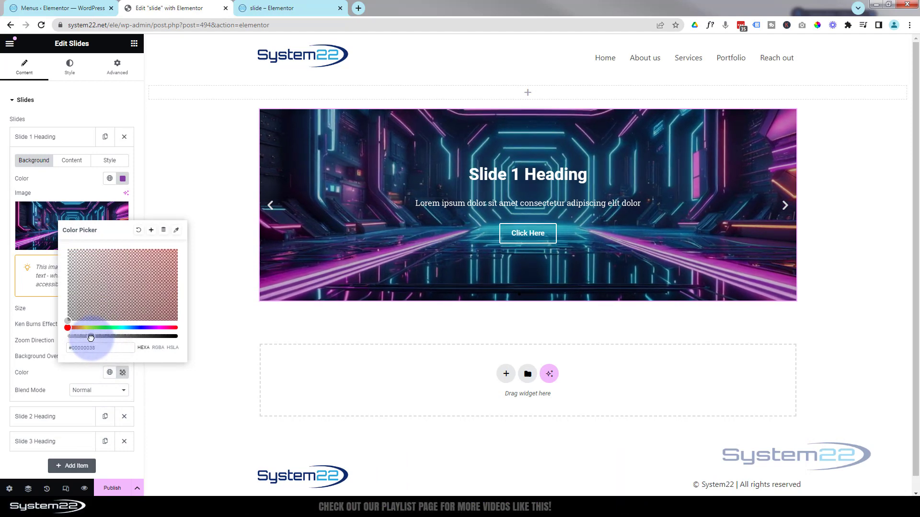
click(200, 353)
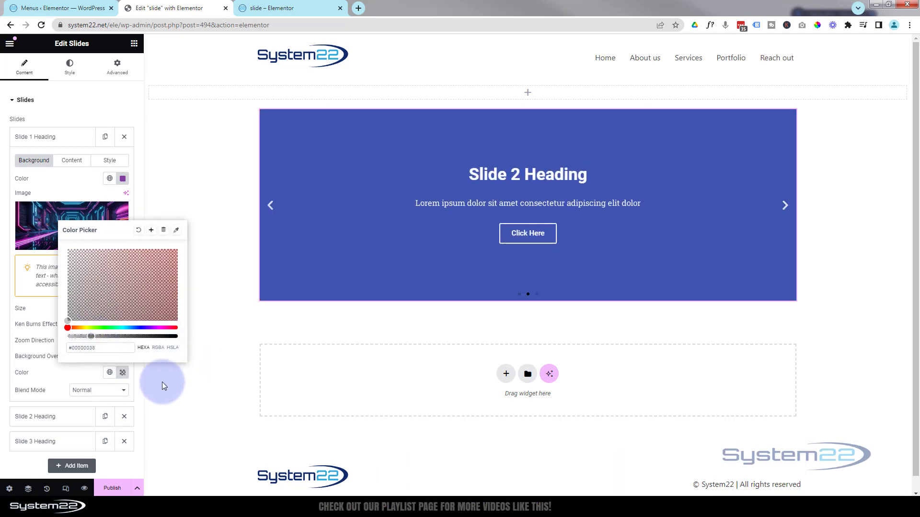
click(48, 185)
click(54, 178)
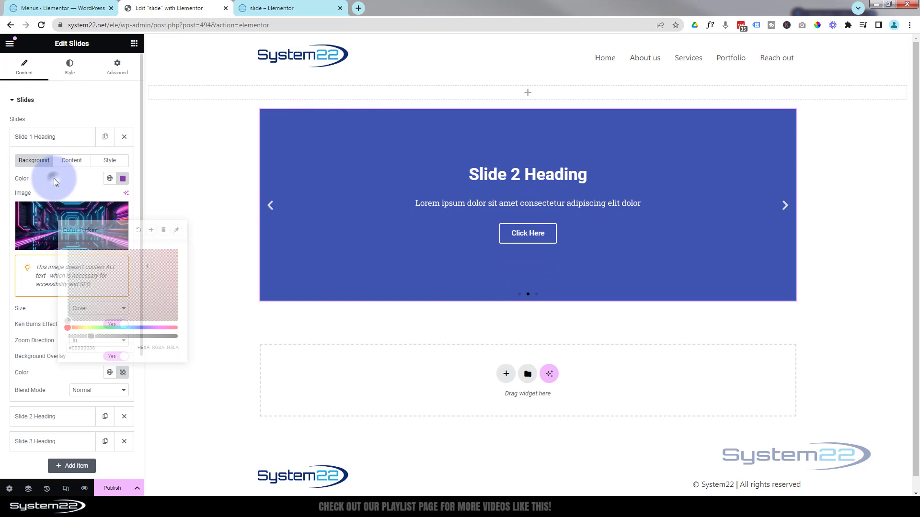
Step: Set Slide 1's title to 'Unparalleled Design Flexibility'
click(81, 161)
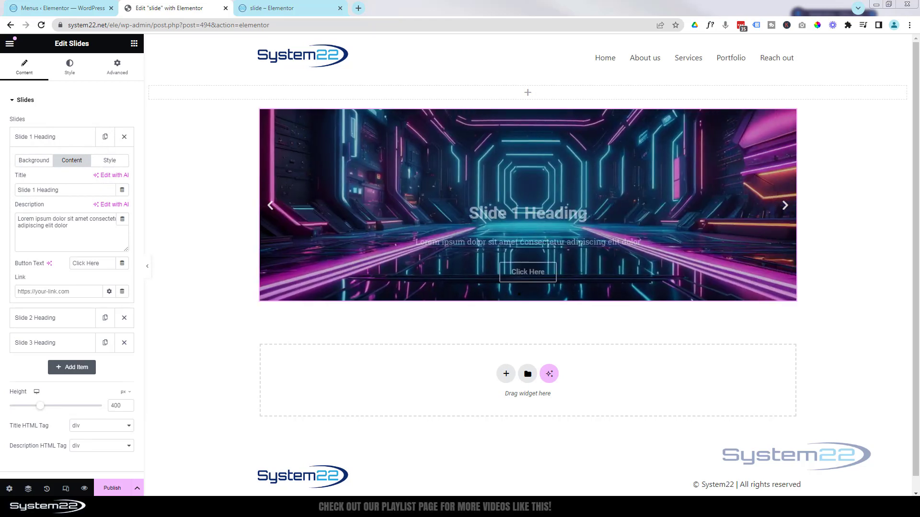
triple_click(65, 186)
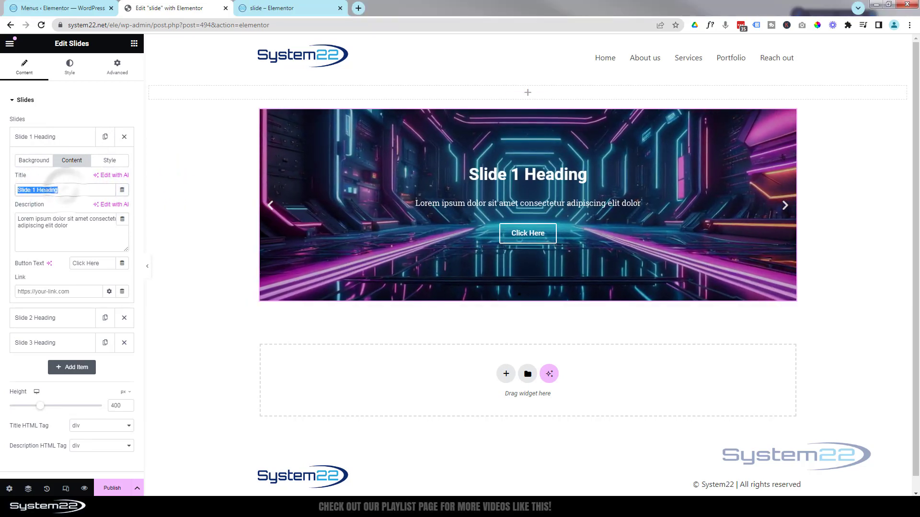
text(Unparalleled Design Flexibility)
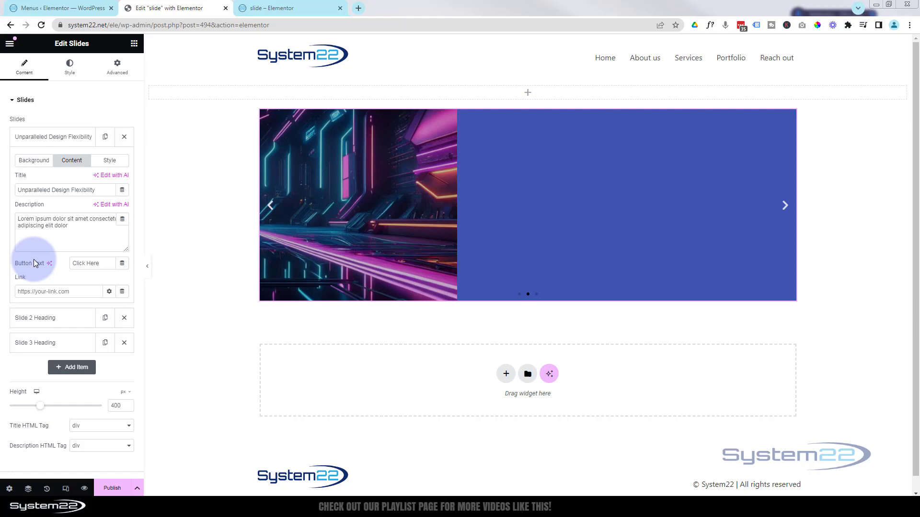
Step: Replace Slide 1's placeholder description with the paragraph about visual site building
drag(70, 226, 13, 221)
text(Elementor offers unparalleled design flexibility, allowing users to create visually stunning websites without any coding knowledge. Its intuitive drag-and-drop interface empowers users to customize every aspect of their site's layout, from headers and footers to individual sections and widgets, enabling endless creative possibilities.)
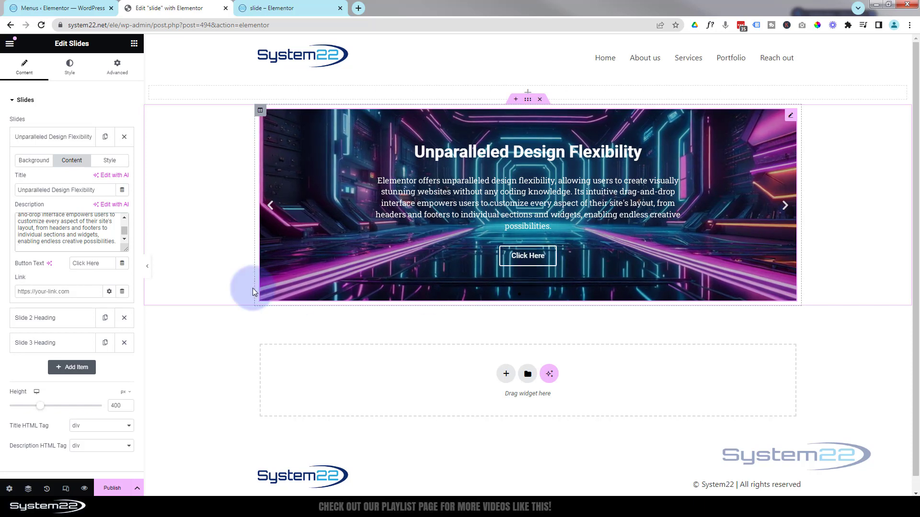
click(83, 262)
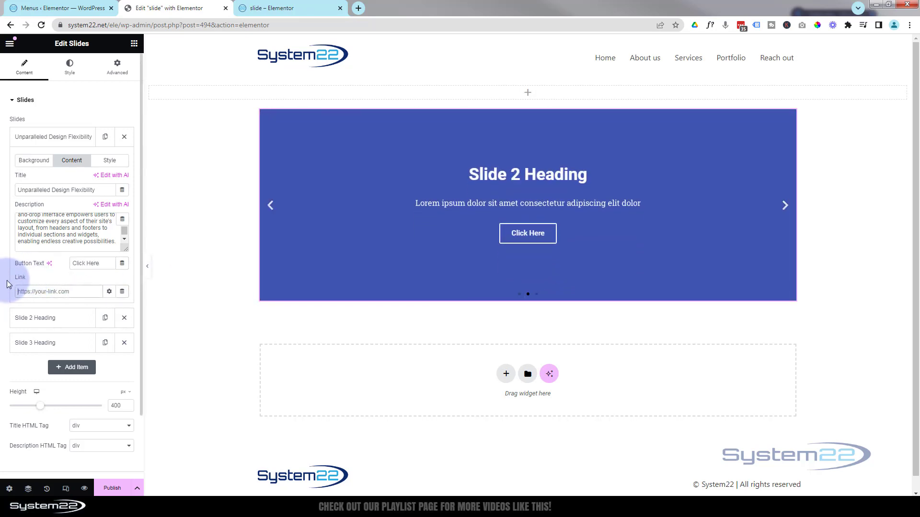
click(110, 293)
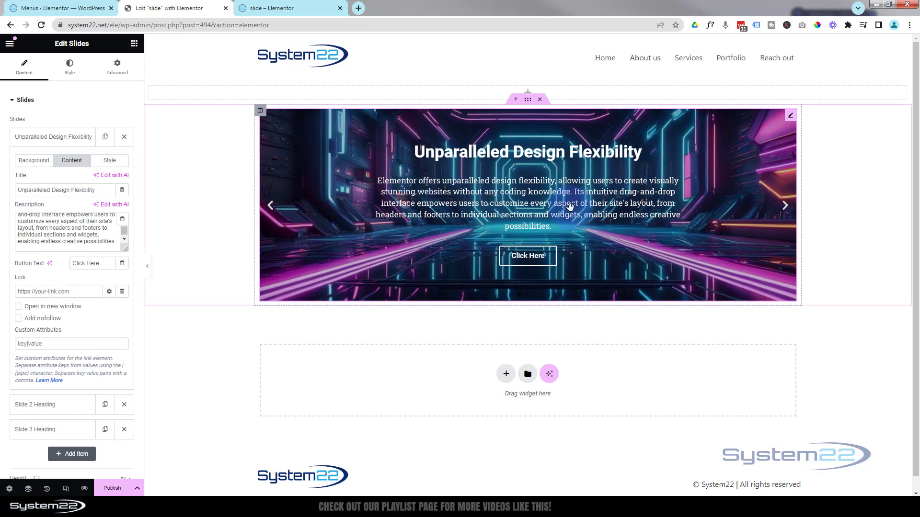
Step: Darken Slide 1's background overlay to semi-transparent black #0000007A
click(39, 162)
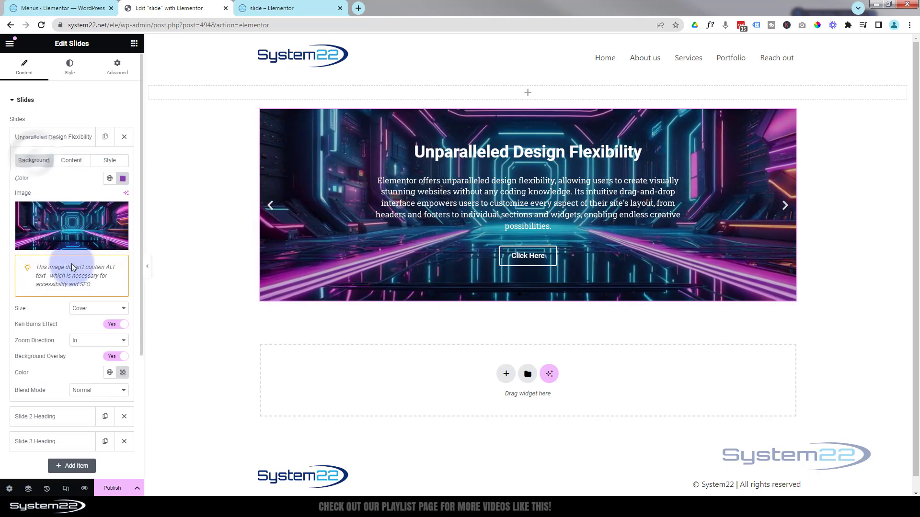
click(123, 373)
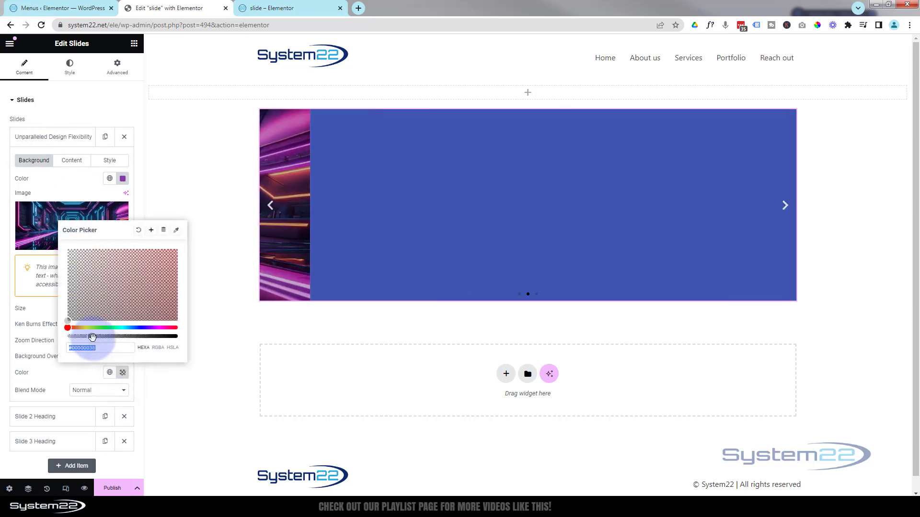
drag(92, 337, 123, 338)
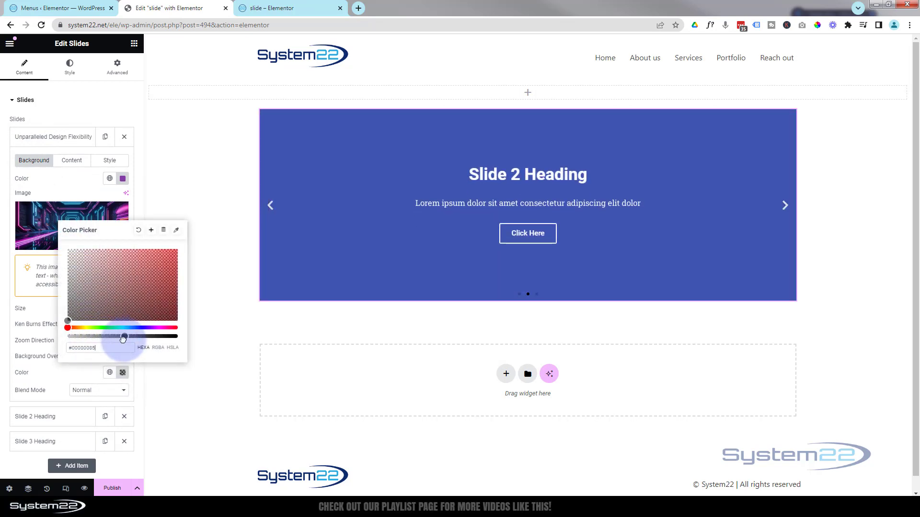
click(271, 210)
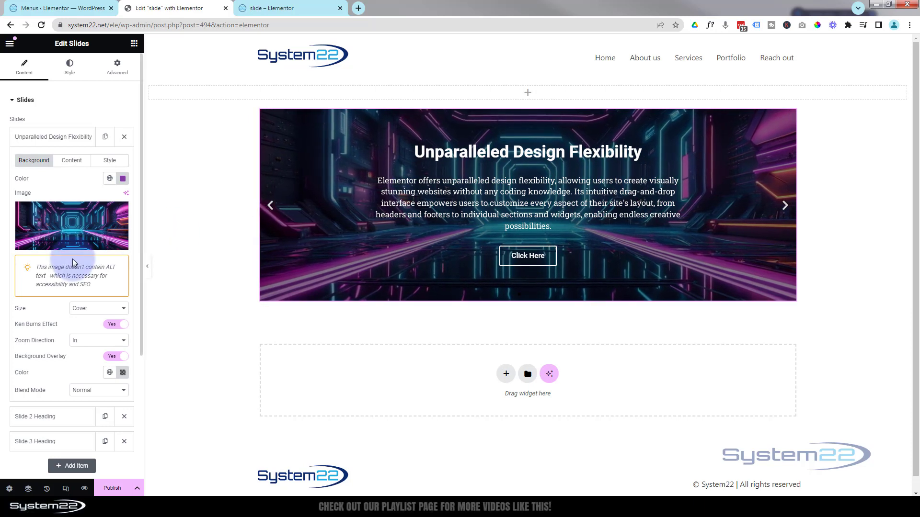
click(109, 164)
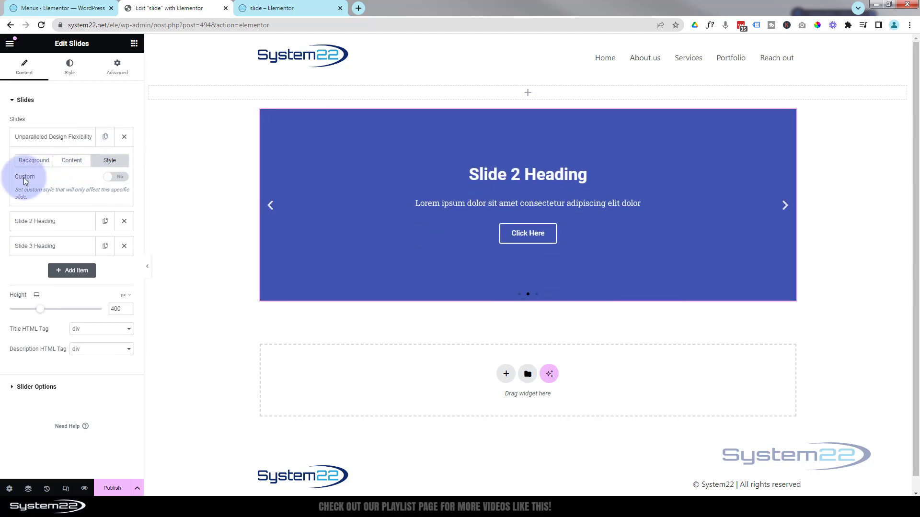
click(117, 177)
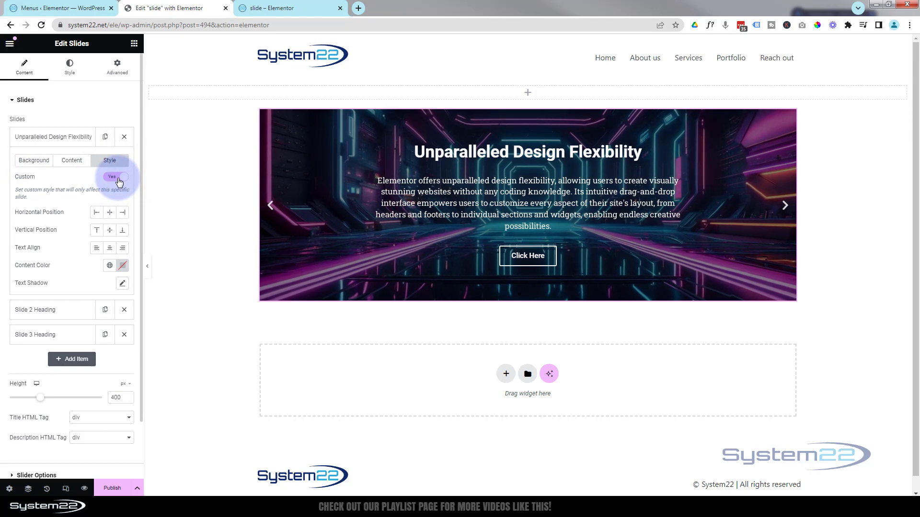
click(97, 214)
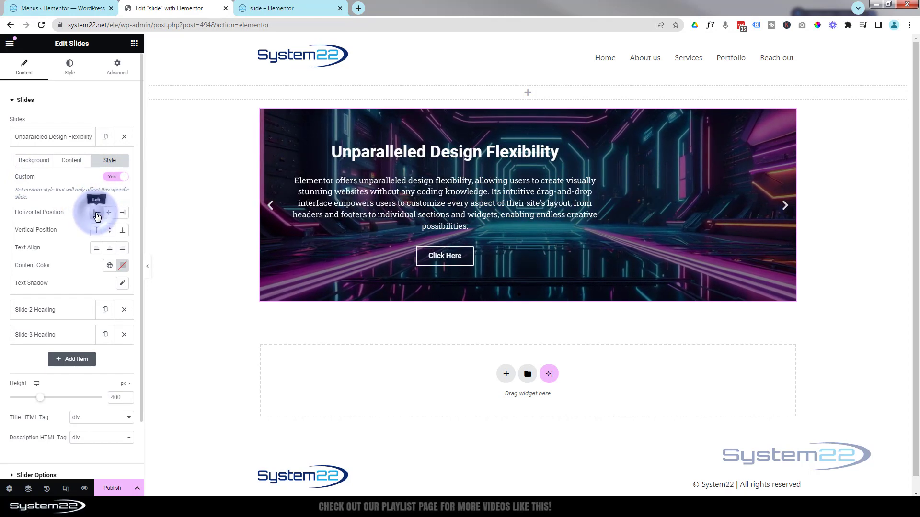
click(115, 213)
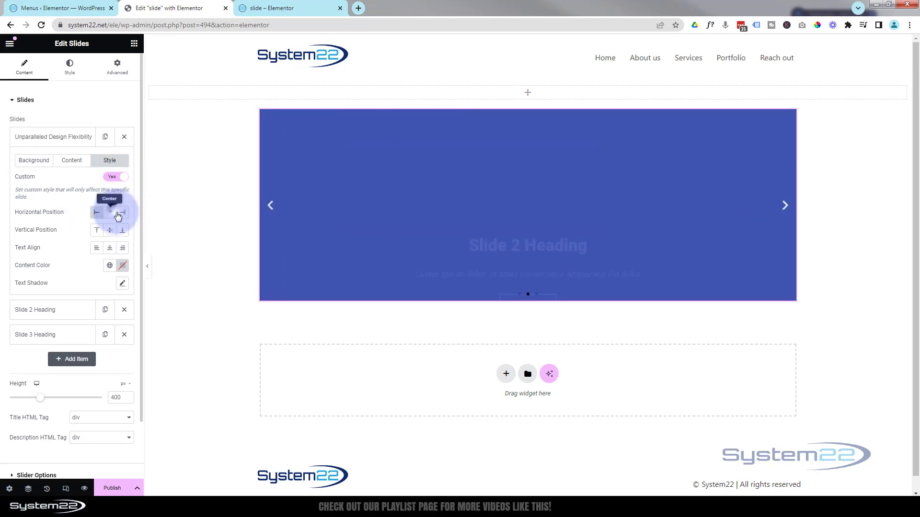
click(271, 206)
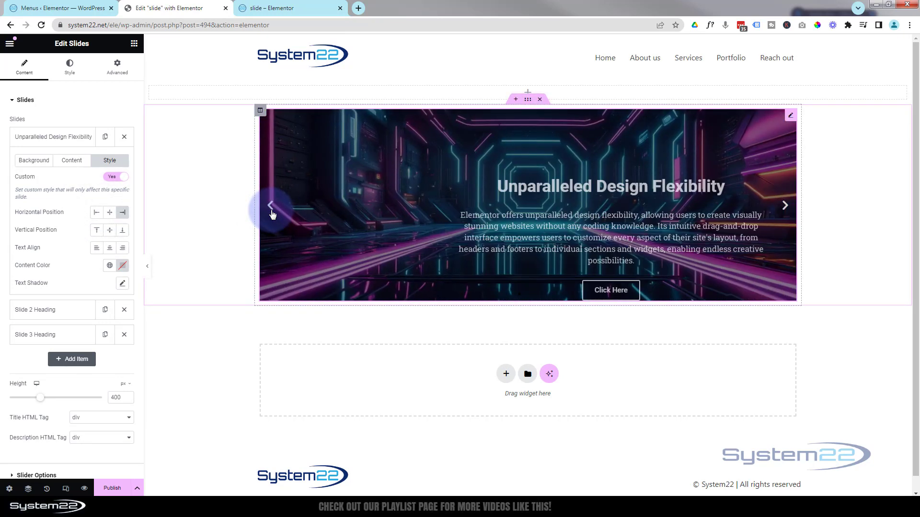
click(110, 212)
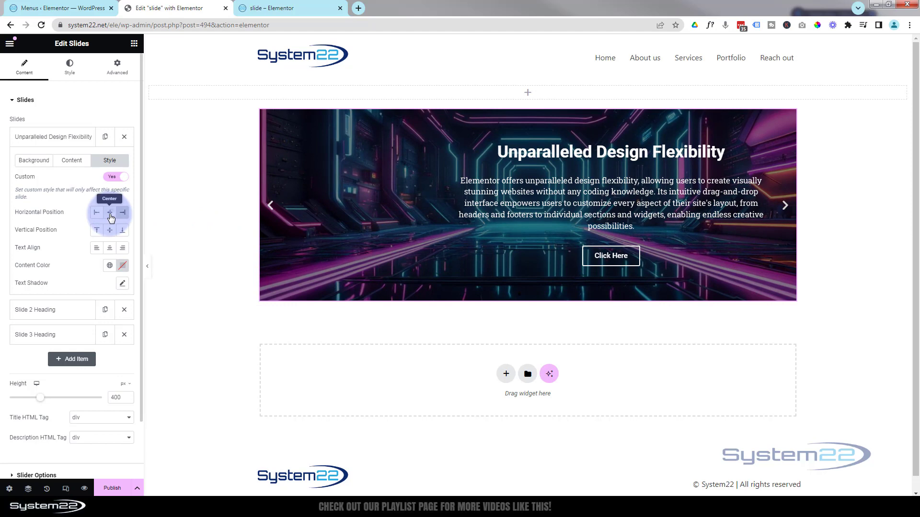
click(107, 235)
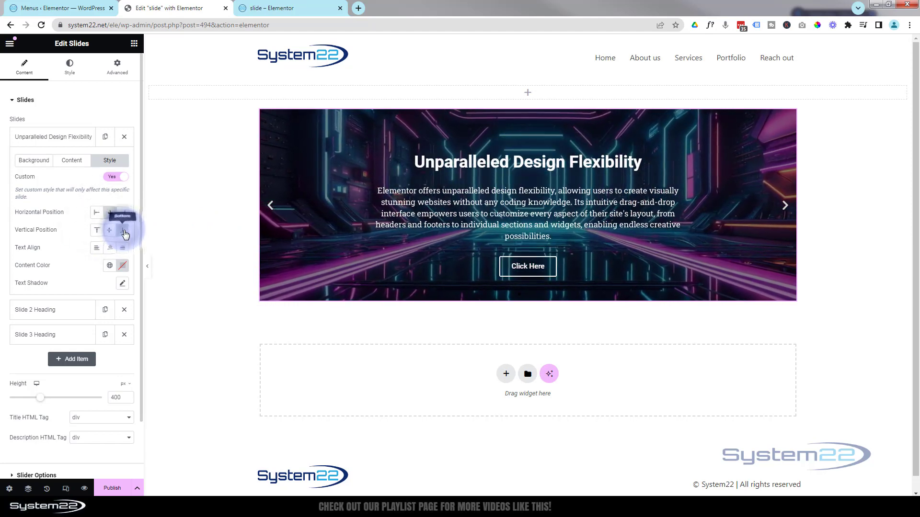
click(111, 234)
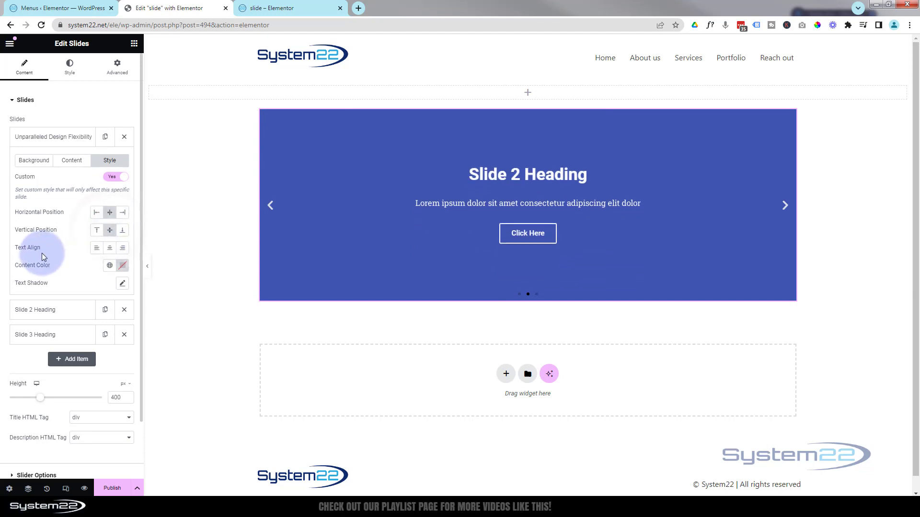
click(113, 252)
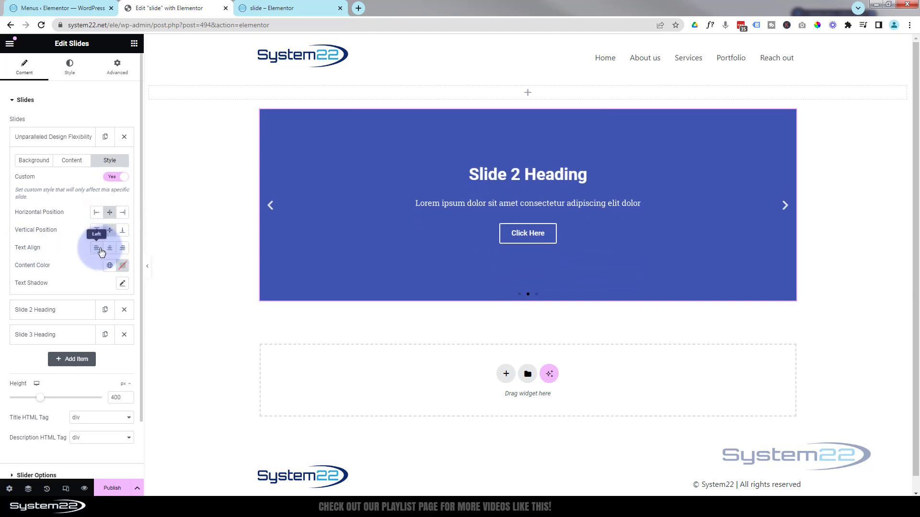
click(95, 249)
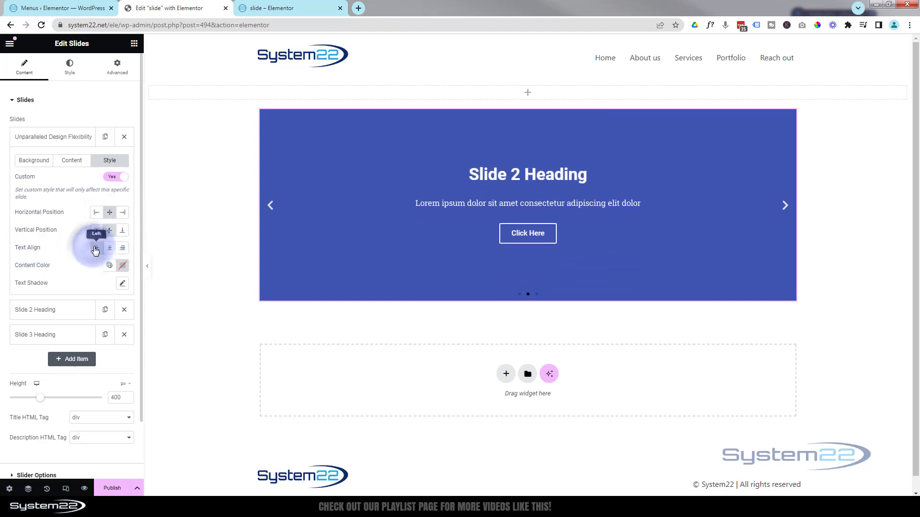
click(271, 207)
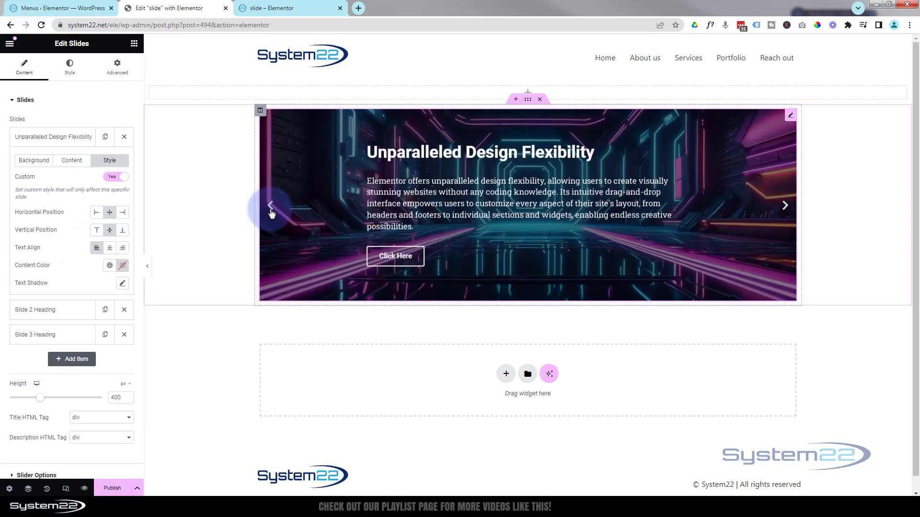
click(123, 250)
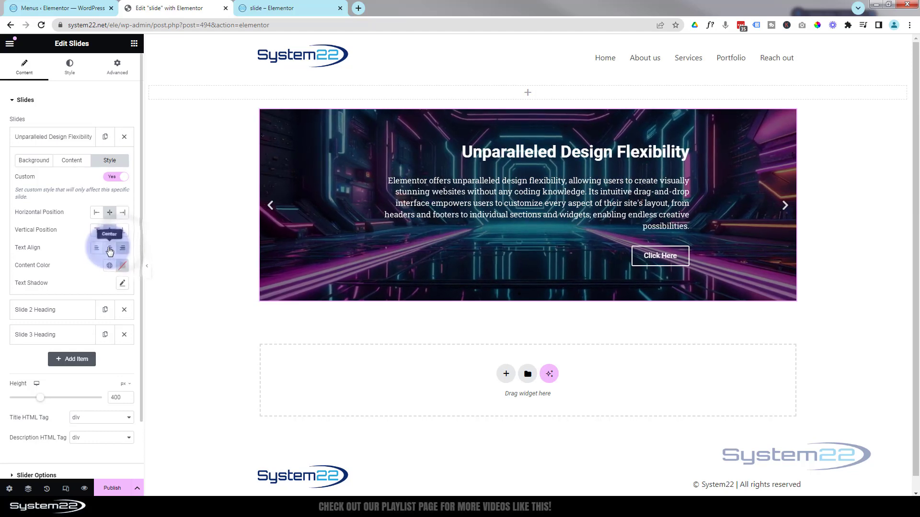
click(110, 249)
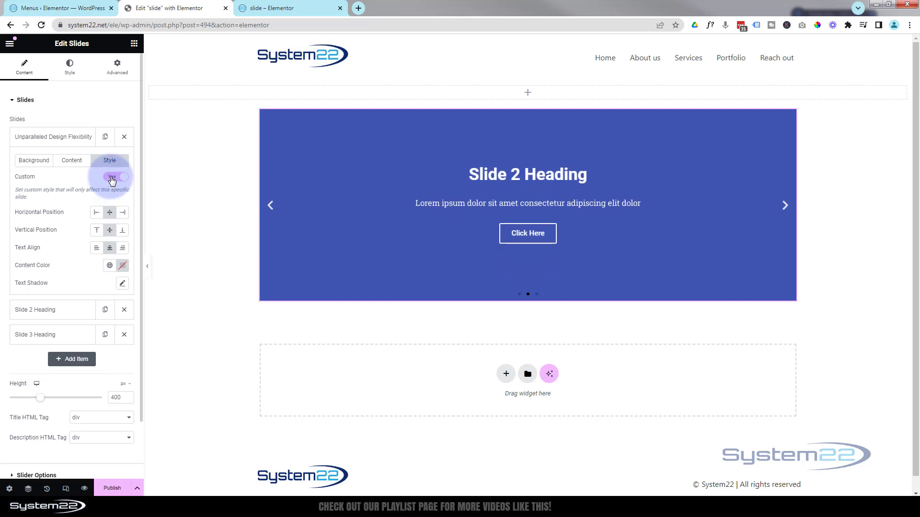
click(112, 178)
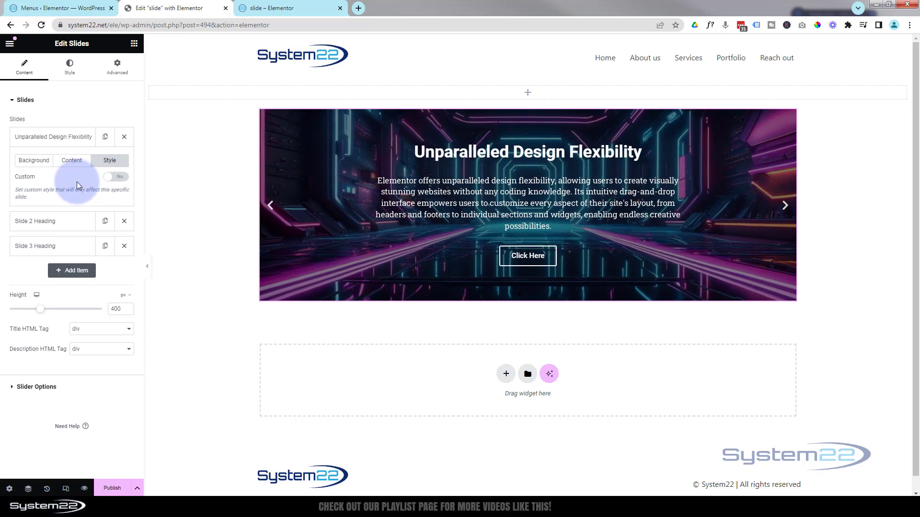
click(67, 223)
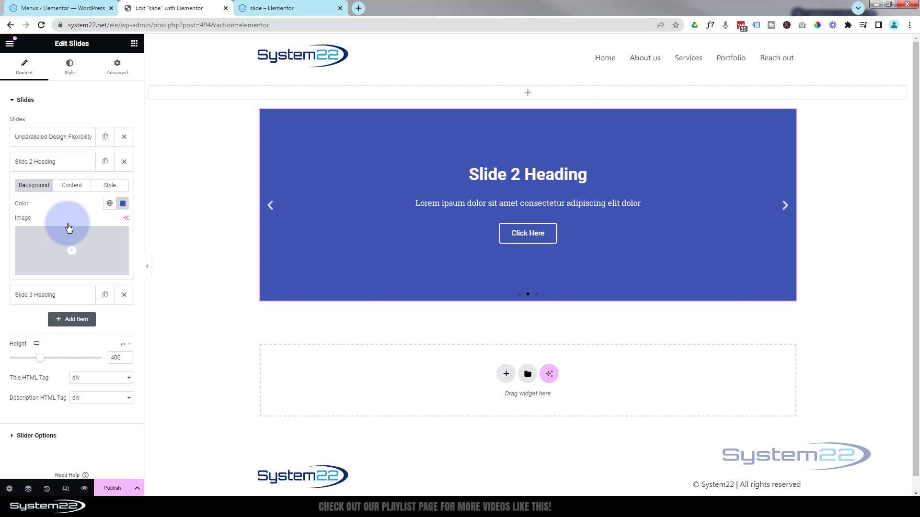
Step: Give Slide 2 the woman-in-neon-armour background with Ken Burns zoom and an overlay
click(67, 252)
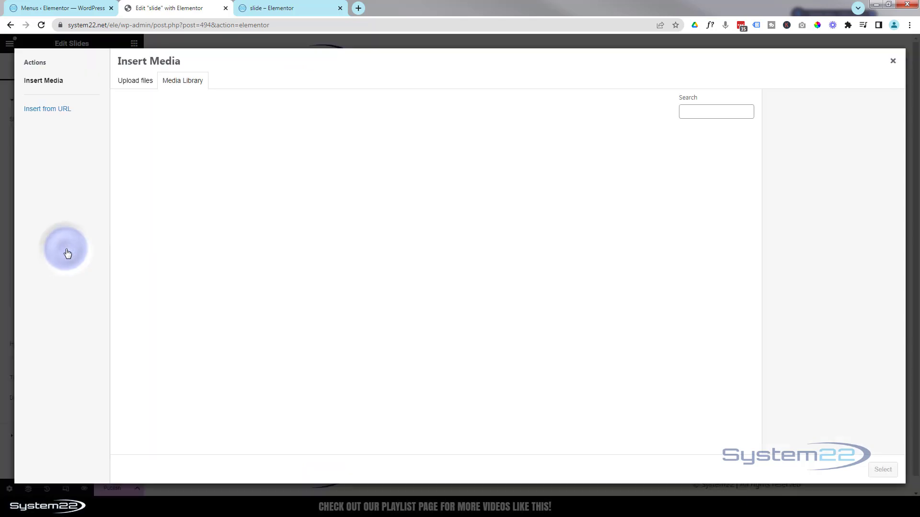
click(208, 170)
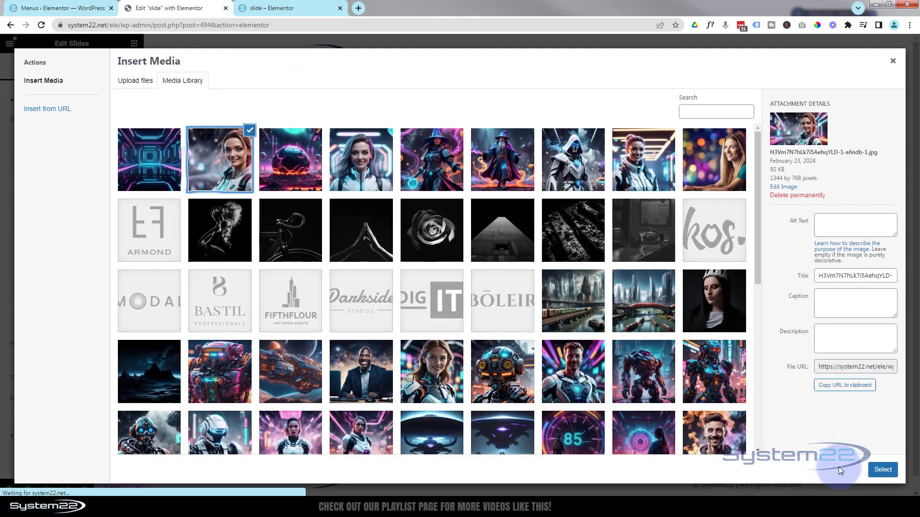
click(882, 469)
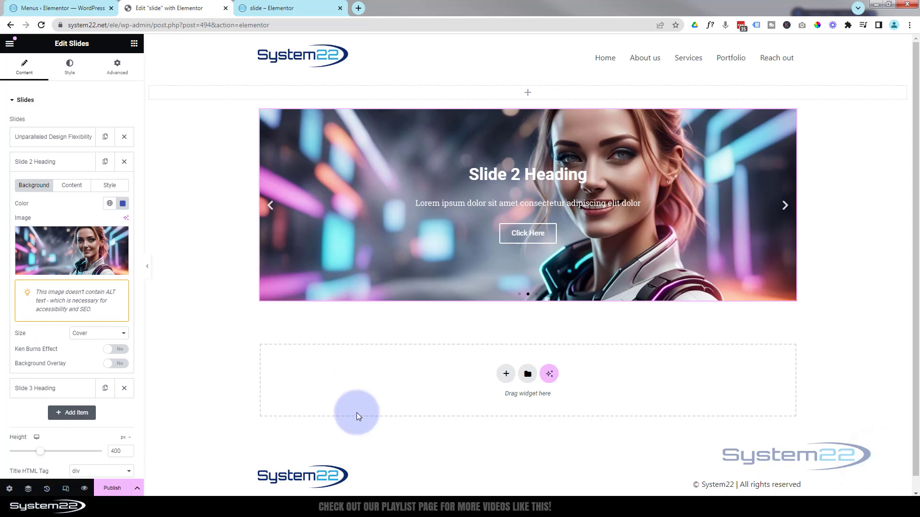
click(122, 350)
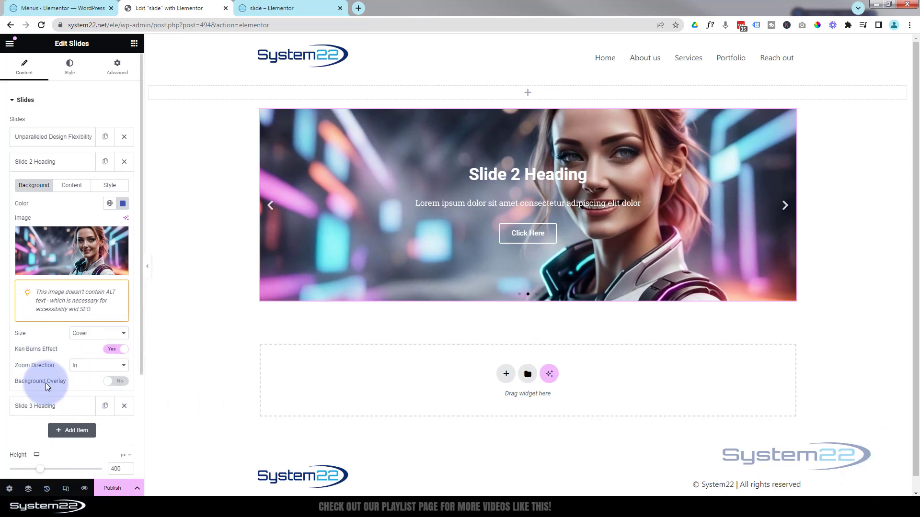
click(119, 381)
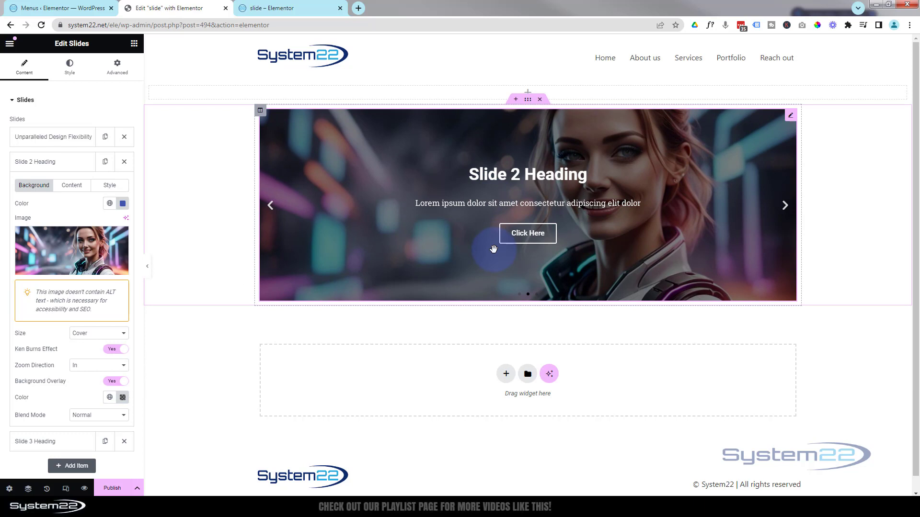
click(78, 188)
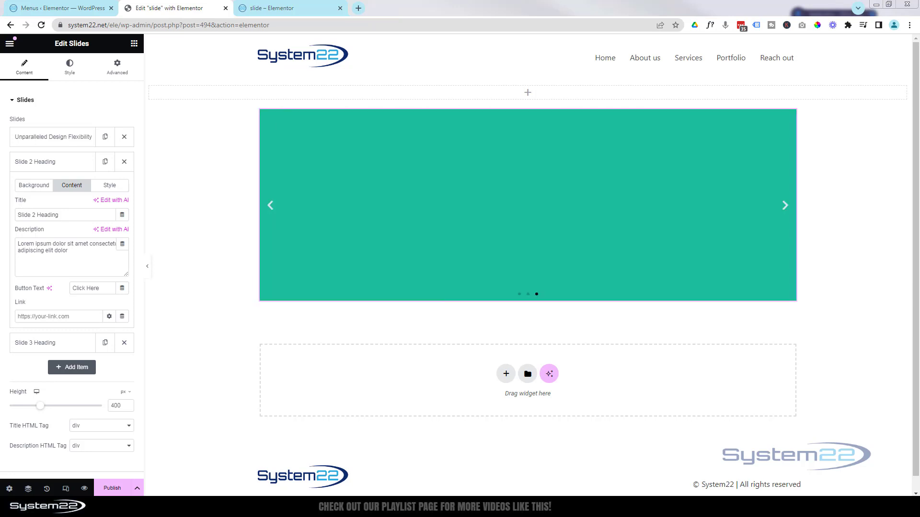
Step: Title Slide 2 'Effortless Workflow Efficiency' and paste its templates and real-time previews paragraph
click(62, 112)
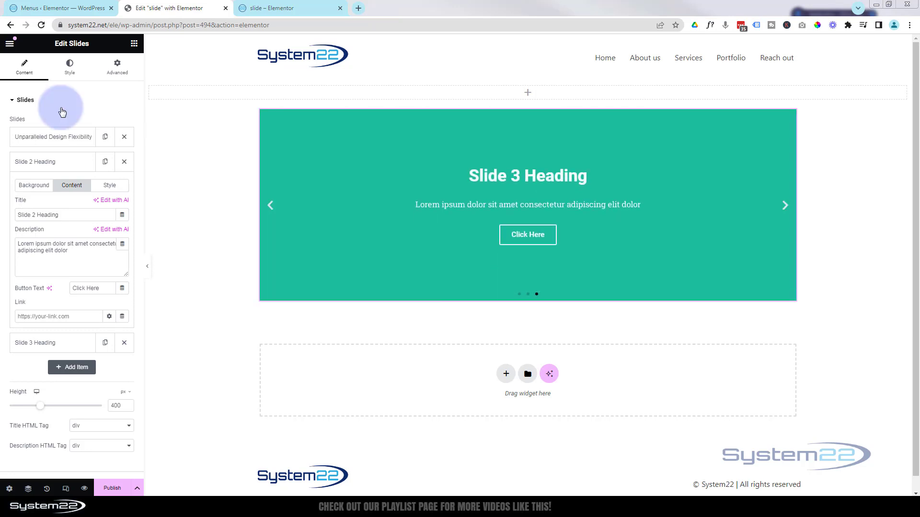
triple_click(65, 215)
text(Effortless Workflow Efficiency)
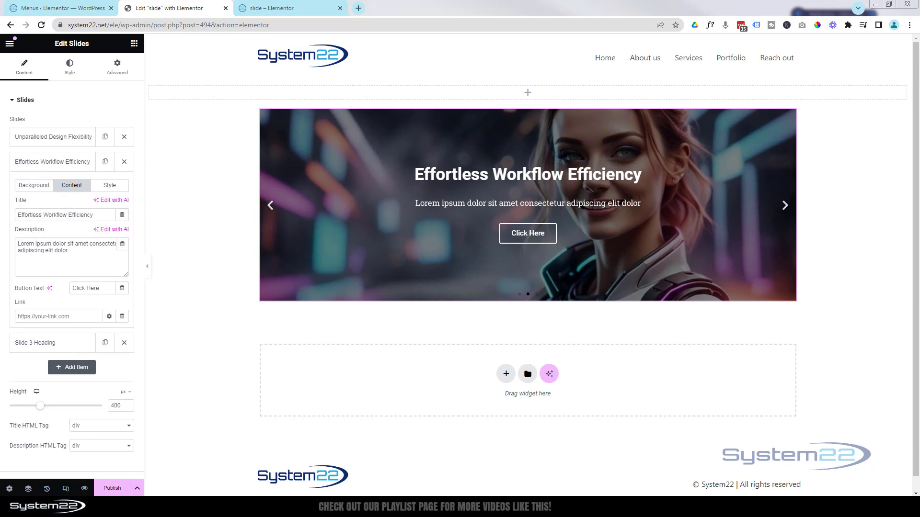
triple_click(73, 250)
text(With Elementor, building websites becomes a breeze. Its vast library of pre-designed templates and blocks streamlines the design process, saving time and effort. Plus, the live editing feature enables real-time previews, so users can see exactly how their changes will look on the front end, ensuring a seamless workflow.)
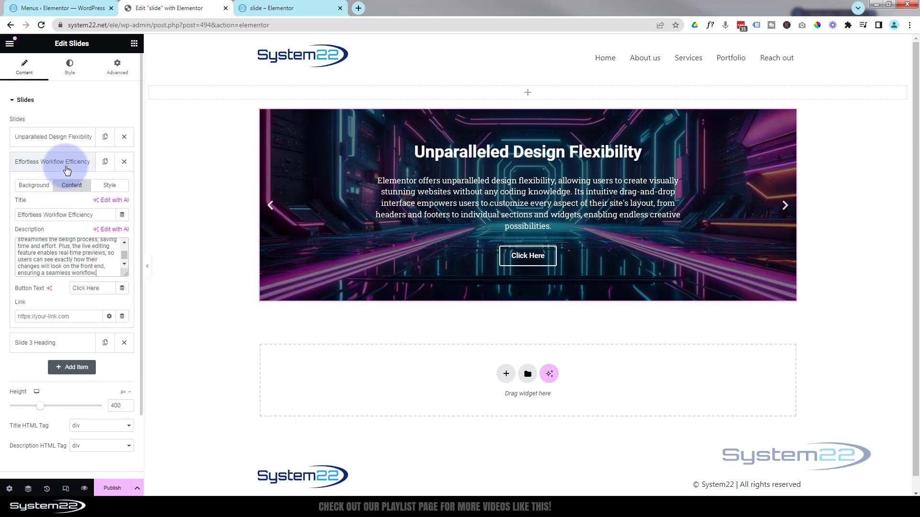
Step: Set Slide 3's background to the dark night-mountain image with Ken Burns zoom direction Out
click(56, 343)
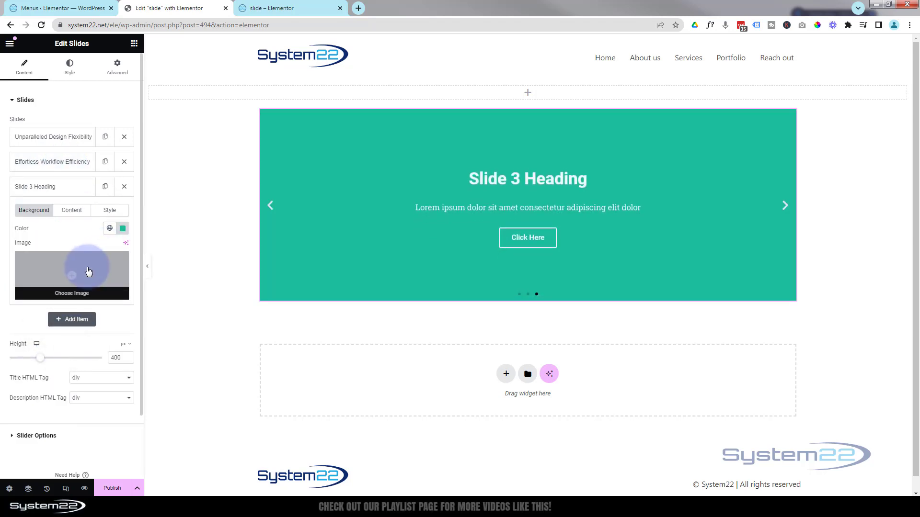
click(88, 268)
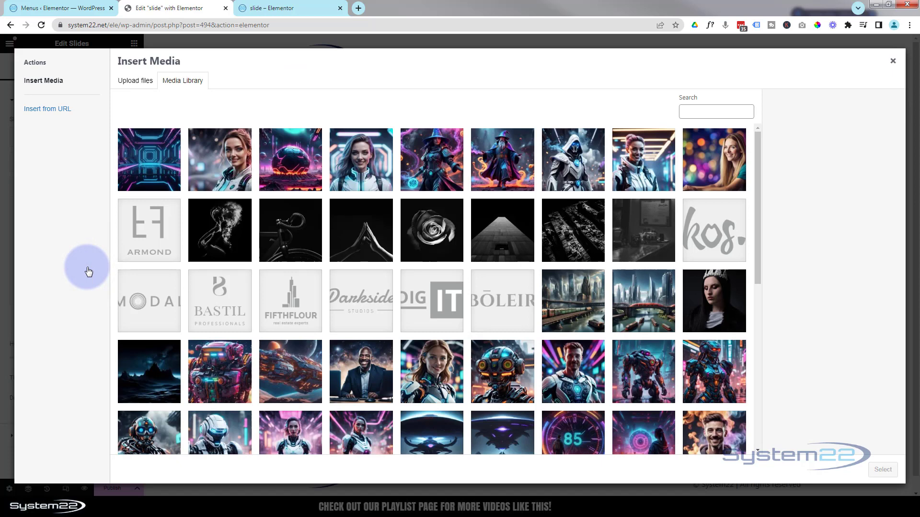
click(149, 372)
click(883, 471)
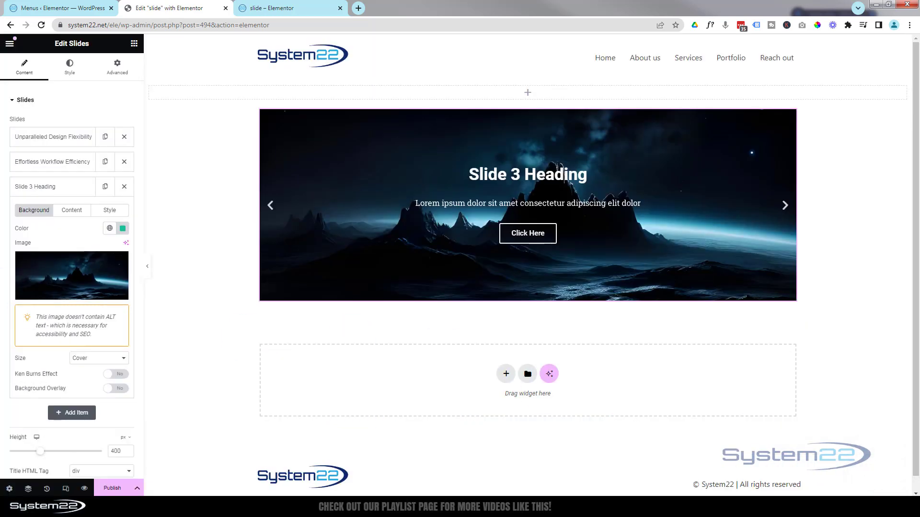
scroll(74, 230, down, 3)
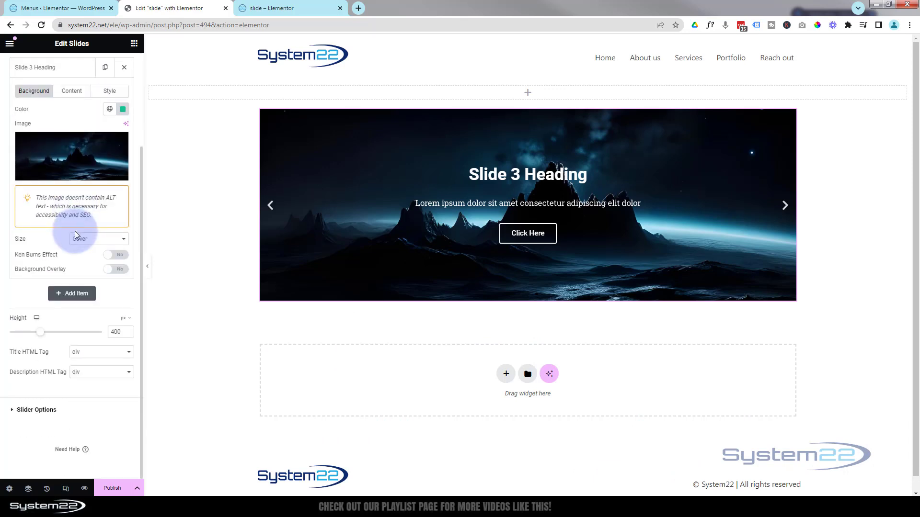
click(119, 255)
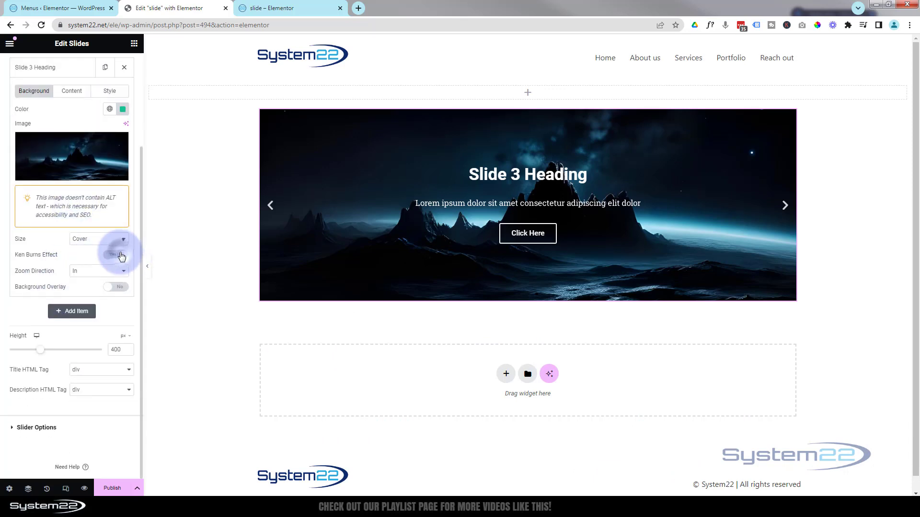
click(94, 275)
click(88, 287)
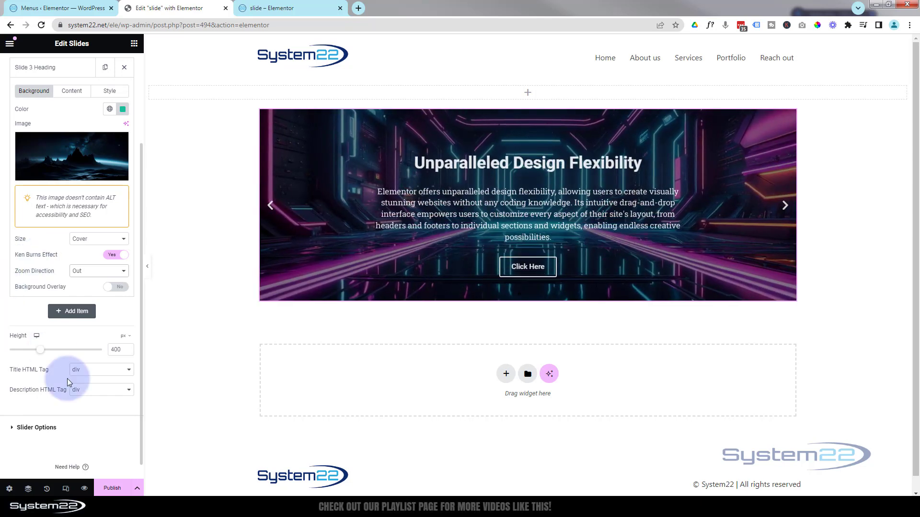
Step: In Slider Options keep Arrows and Dots, set Transition to Fade and Content Animation to Zoom
click(39, 431)
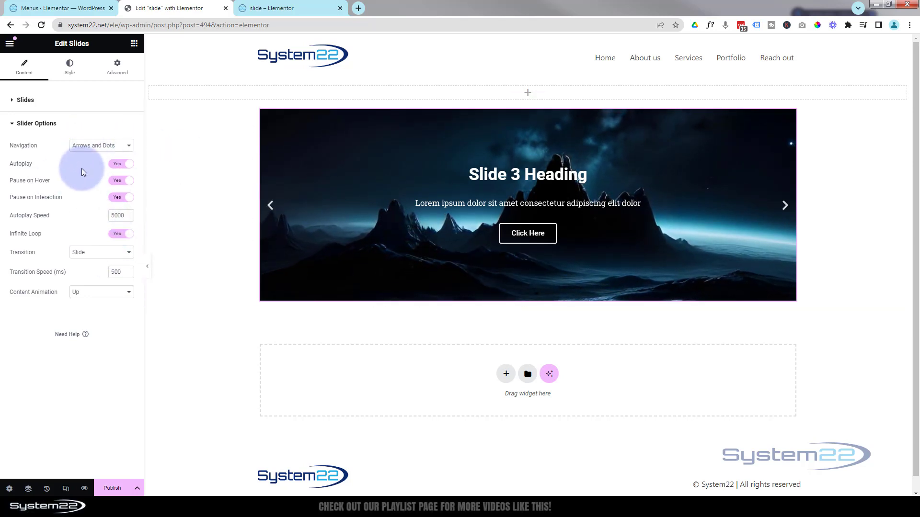
click(112, 146)
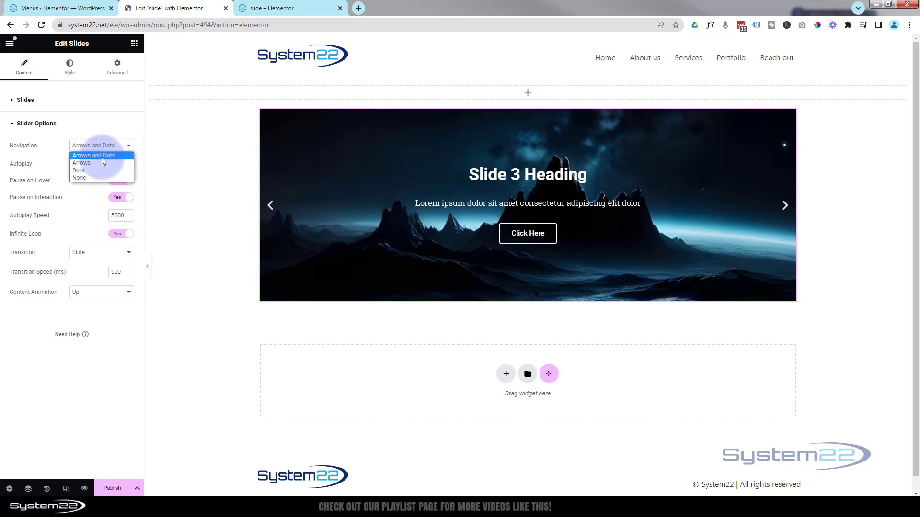
click(53, 155)
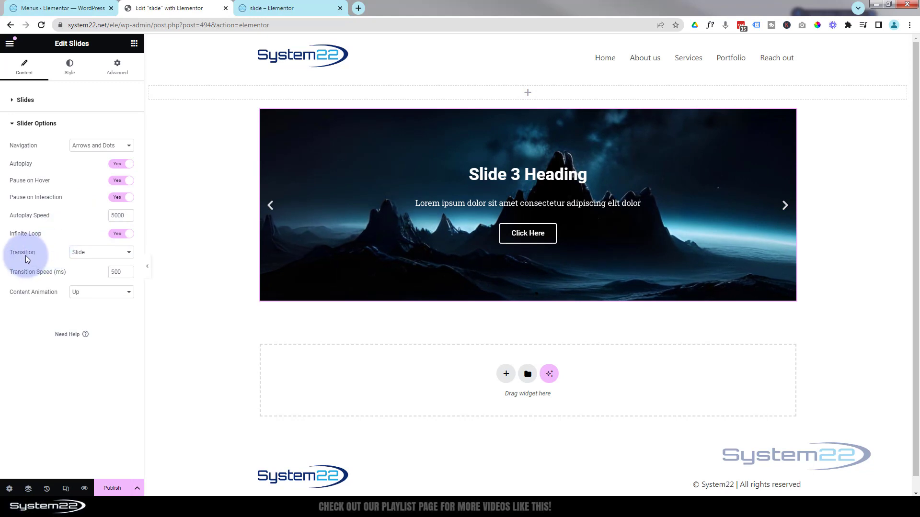
click(100, 254)
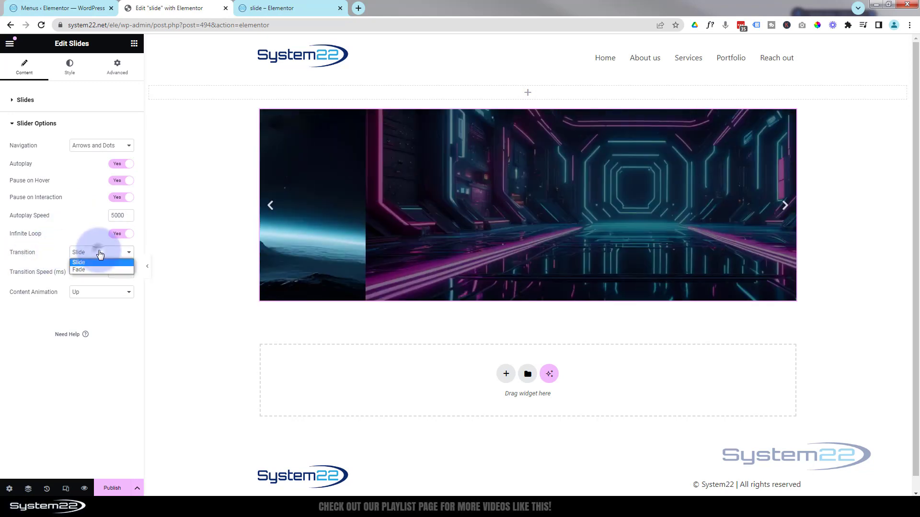
click(79, 269)
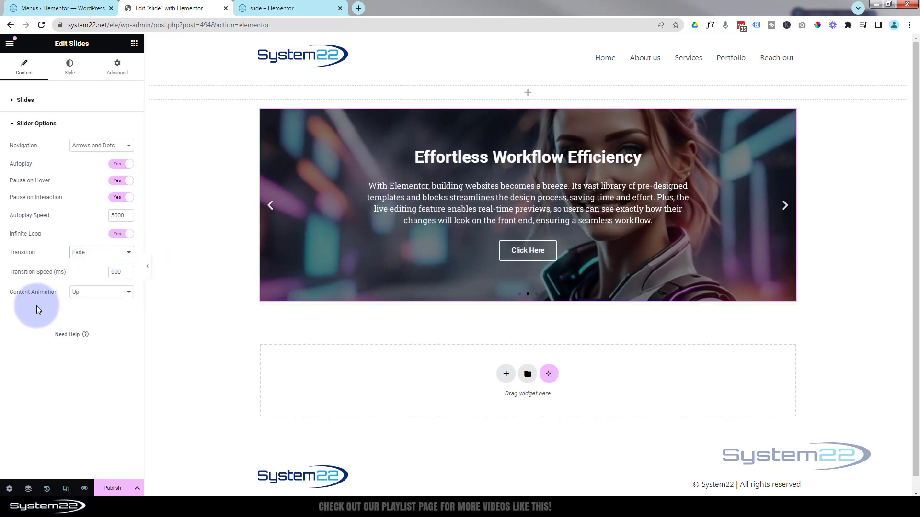
click(113, 293)
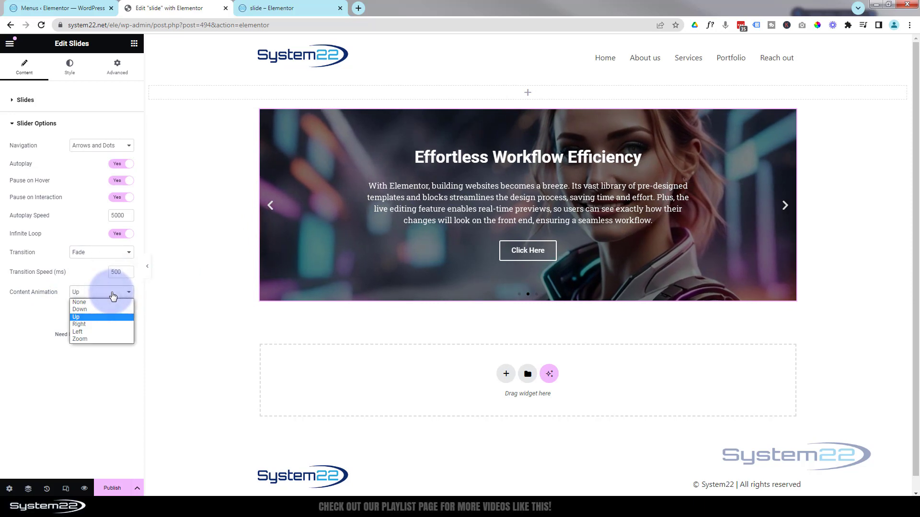
click(93, 341)
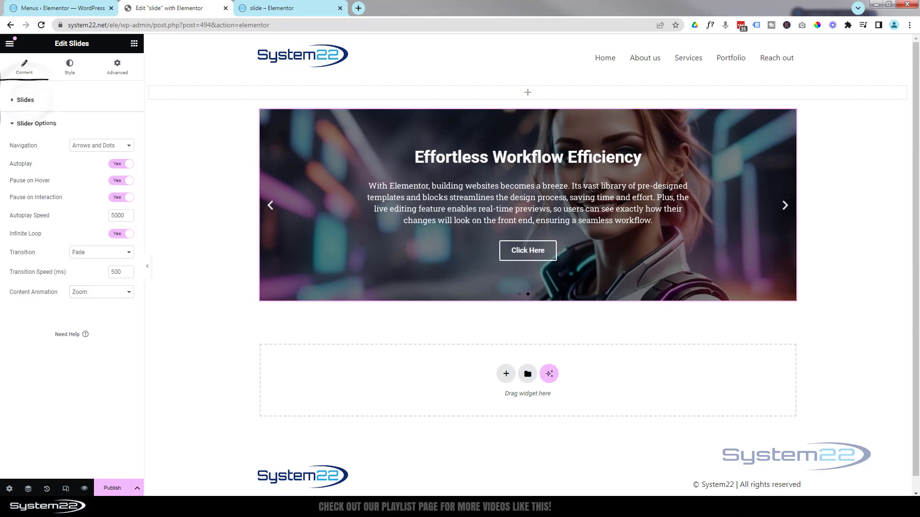
Step: Title Slide 3 'Enhanced User Experience' and replace its description with a paragraph on prioritizing user experience
click(26, 100)
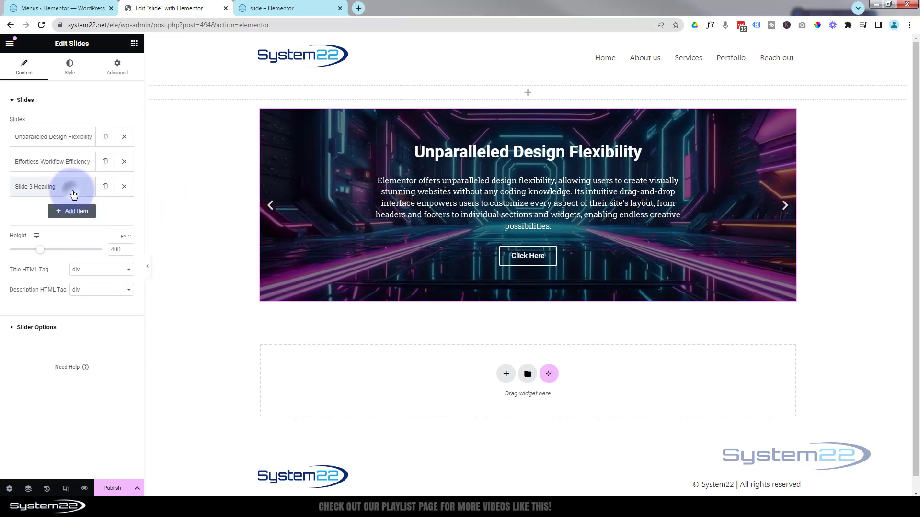
click(69, 191)
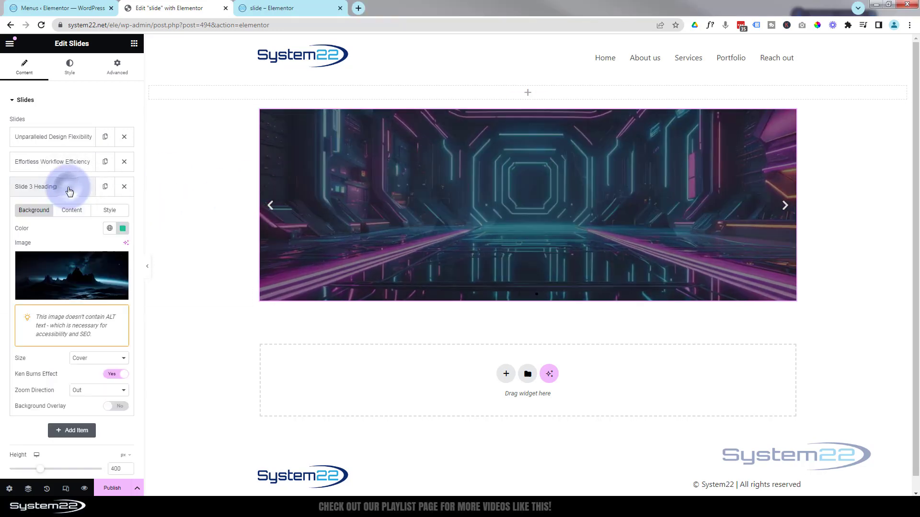
click(72, 211)
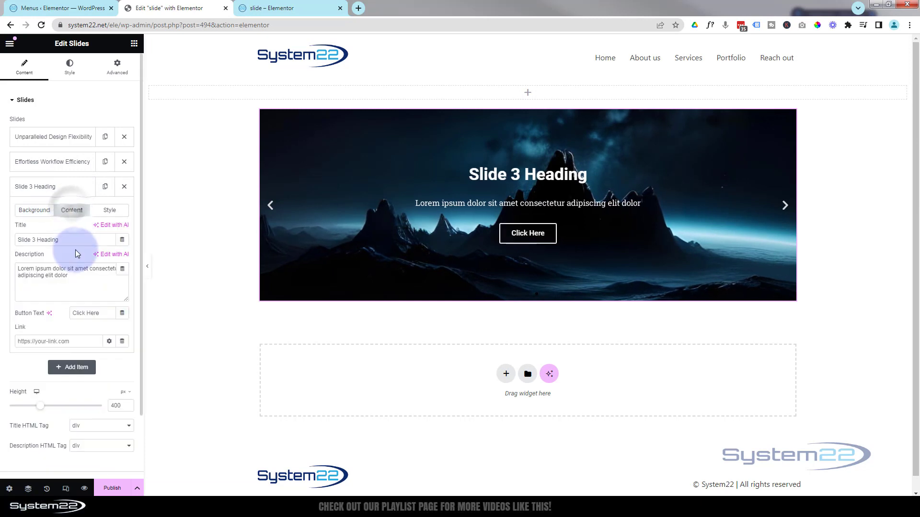
triple_click(72, 240)
text(Enhanced User Experience)
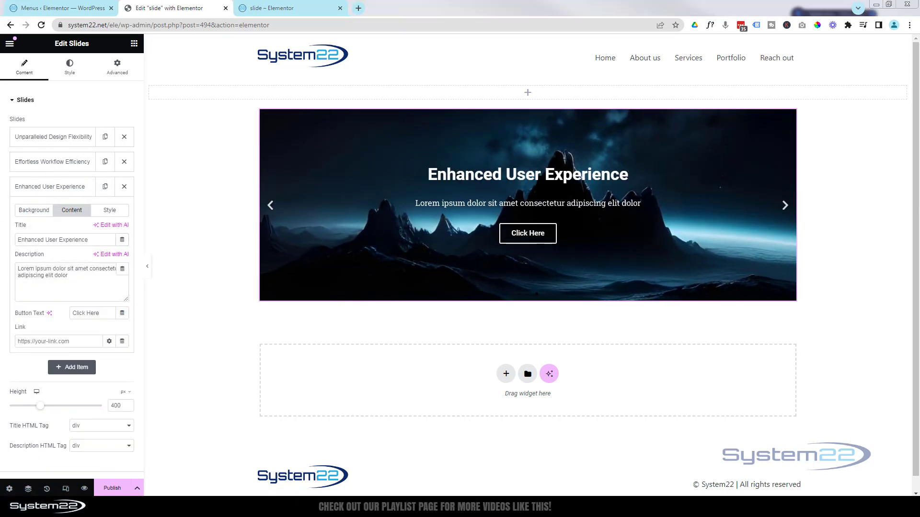
drag(62, 294, 12, 266)
text(By prioritizing user experience, Elementor helps create websites that captivate and engage visitors. Its responsive design capabilities ensure that sites look great on any device, while advanced features like animations and interactive elements add an extra layer of dynamism, resulting in an immersive browsing experience that keeps users coming back for more.)
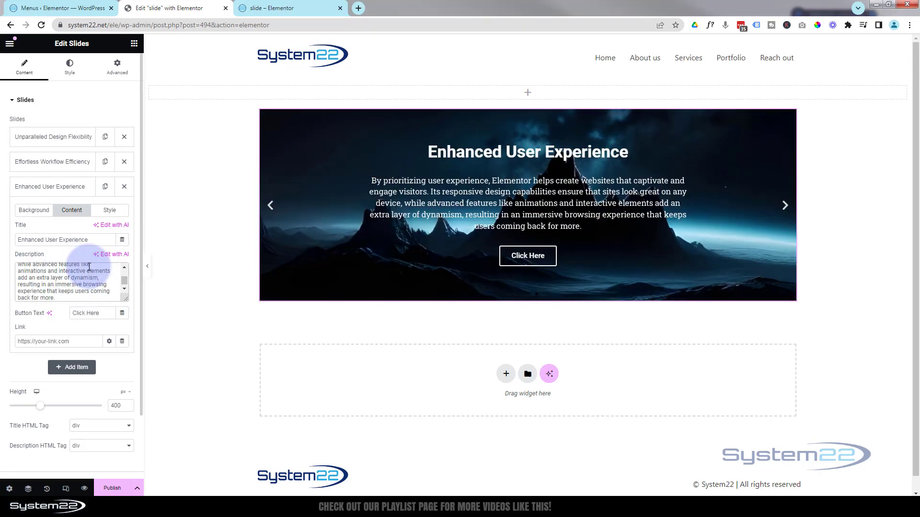
Step: In the slider's Style settings, set the Description typography family to Roboto Slab
click(13, 102)
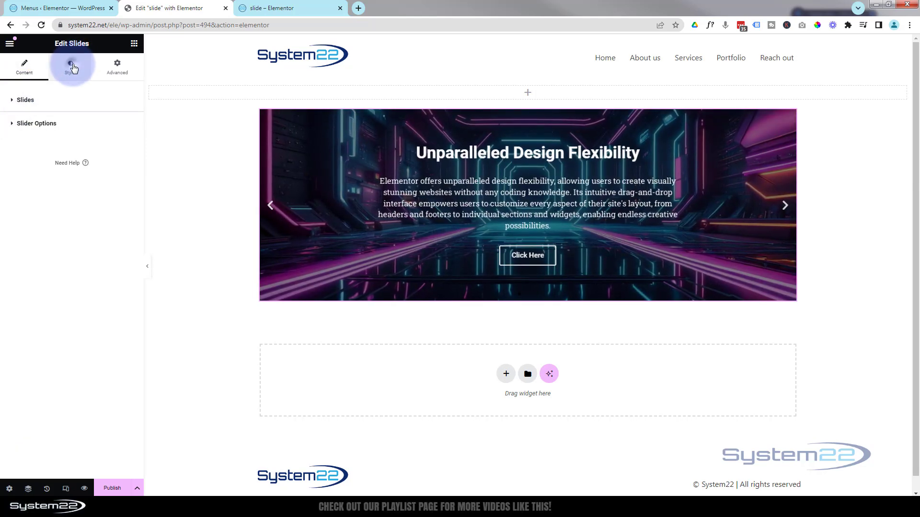
click(73, 67)
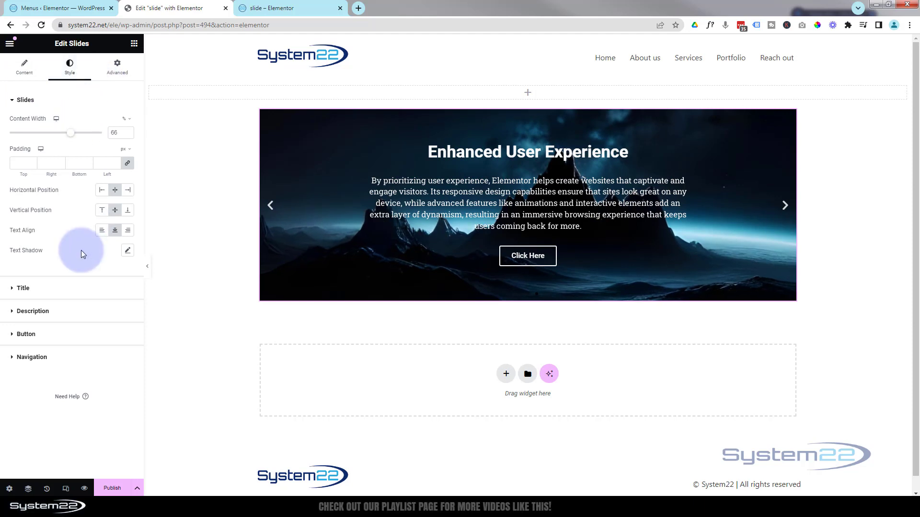
click(44, 287)
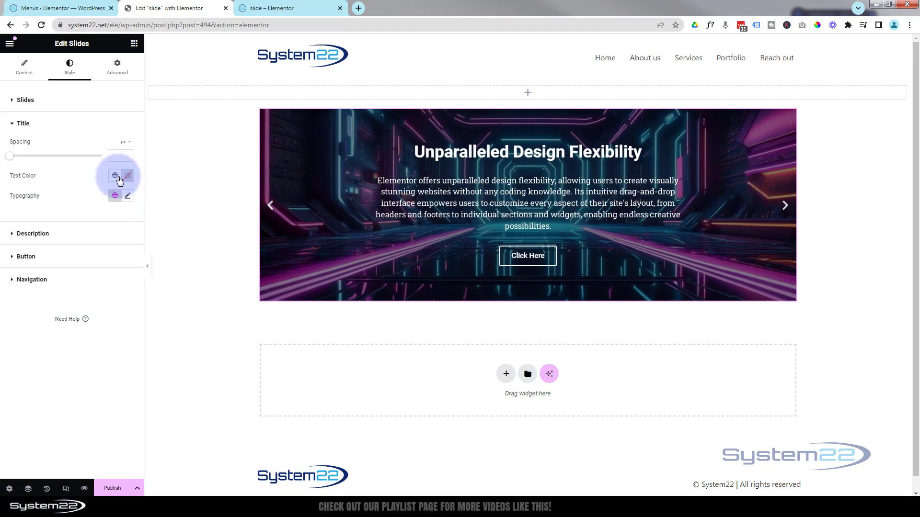
click(90, 237)
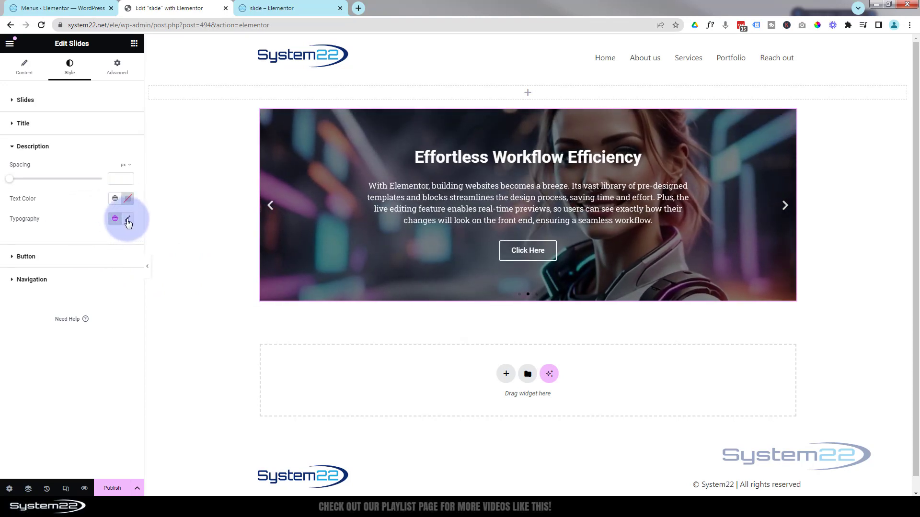
click(128, 219)
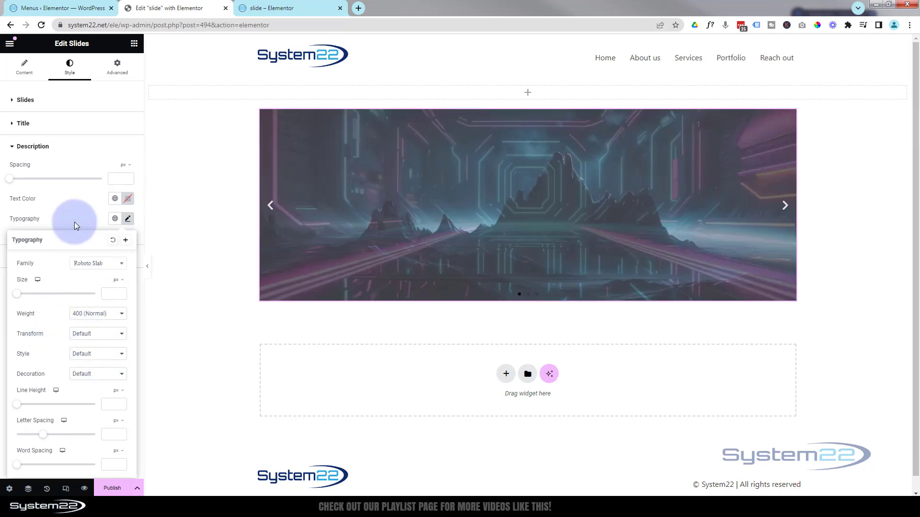
click(35, 214)
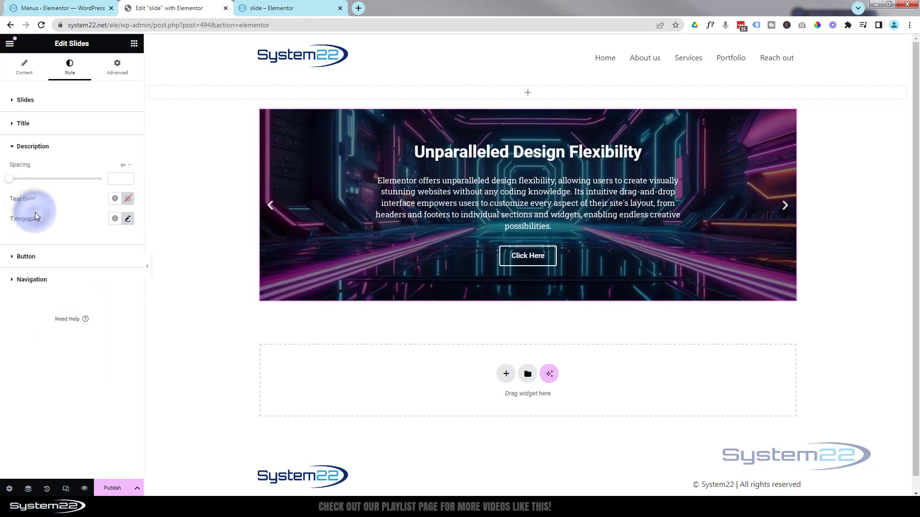
Step: Set the slide button Size to Large and Border Width to 0
click(13, 258)
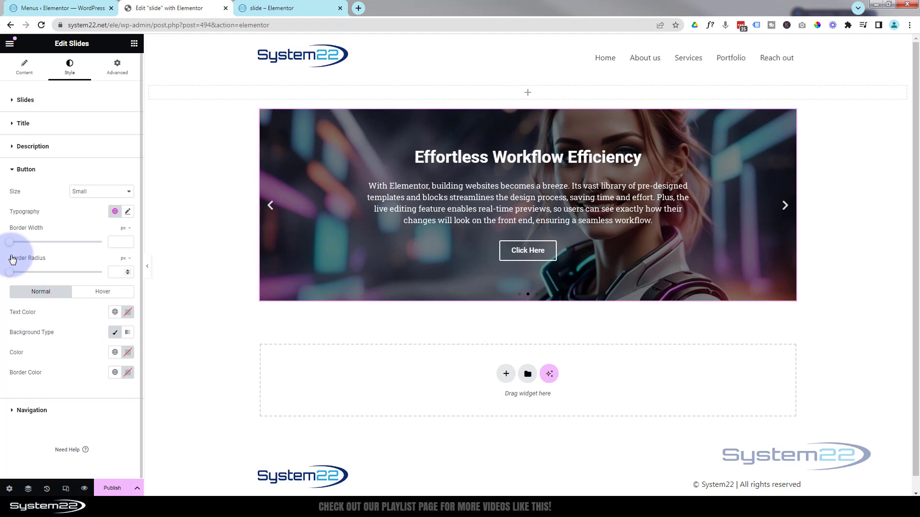
click(102, 193)
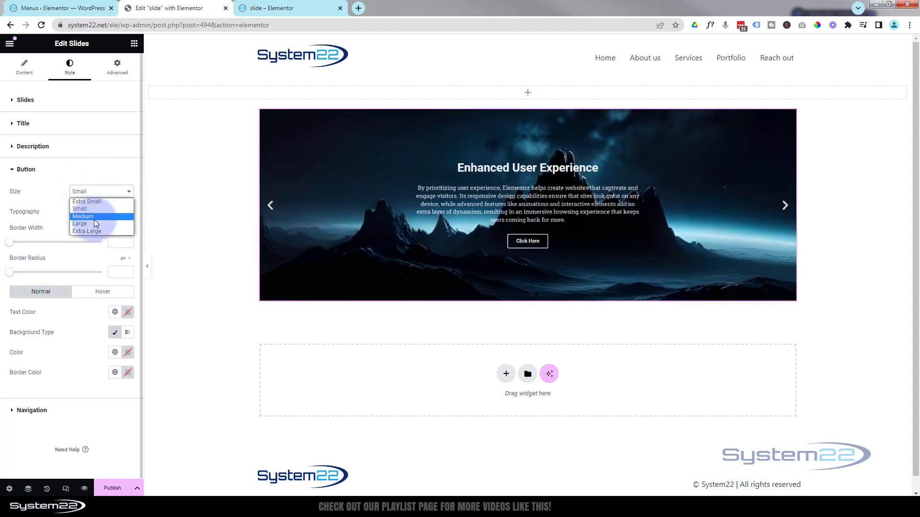
click(91, 224)
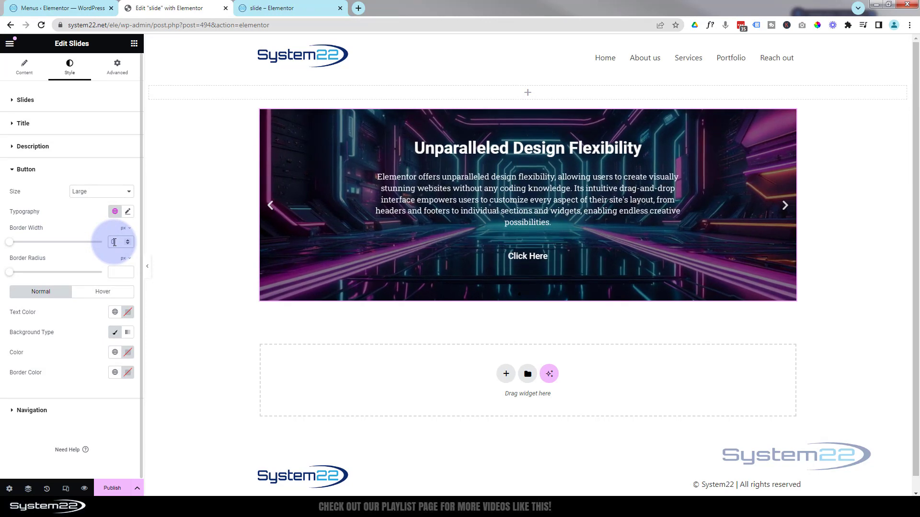
text(0)
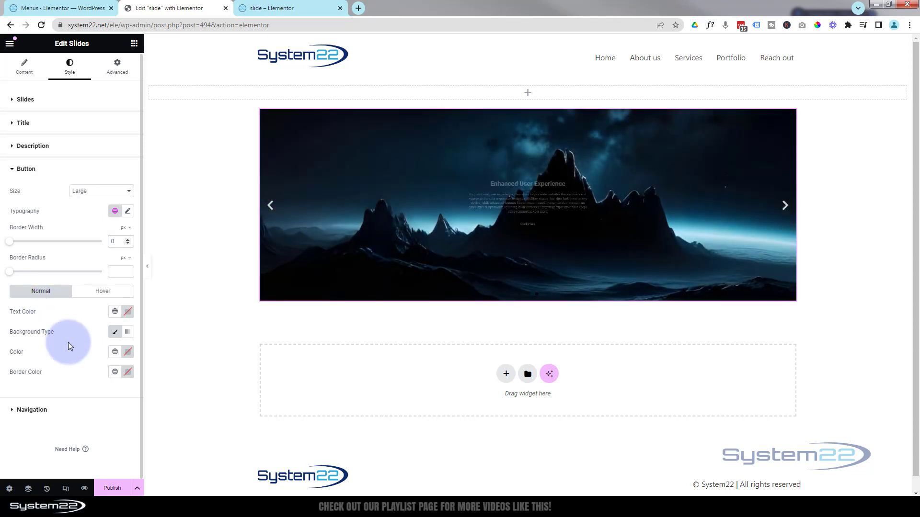
Step: Give the button a semi-transparent magenta background, #FD00F897
click(117, 337)
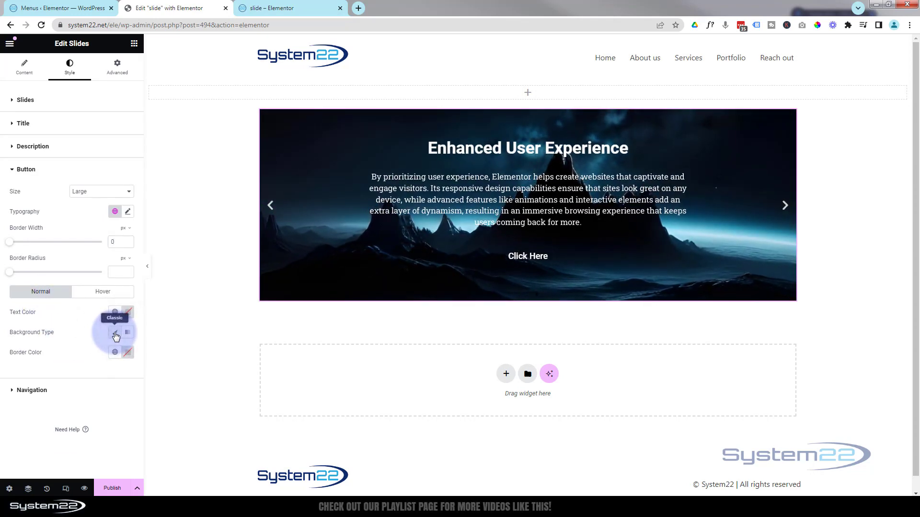
click(115, 332)
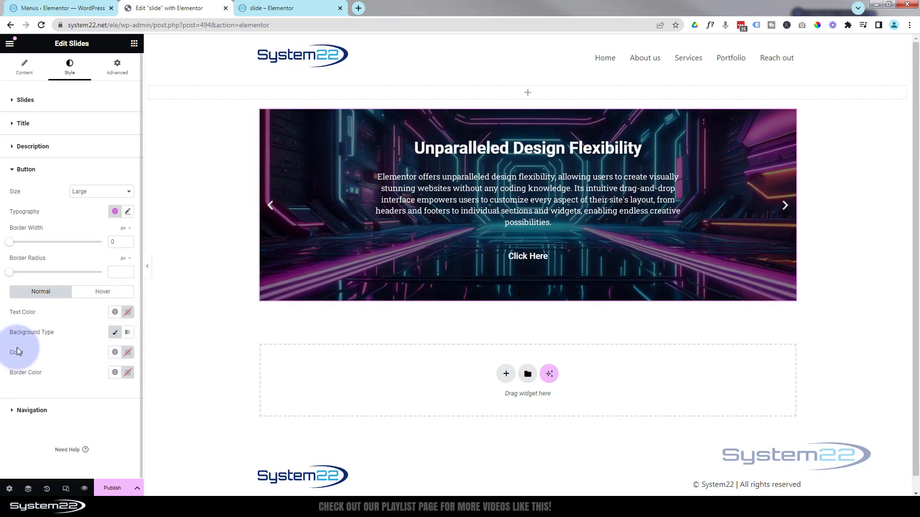
click(127, 353)
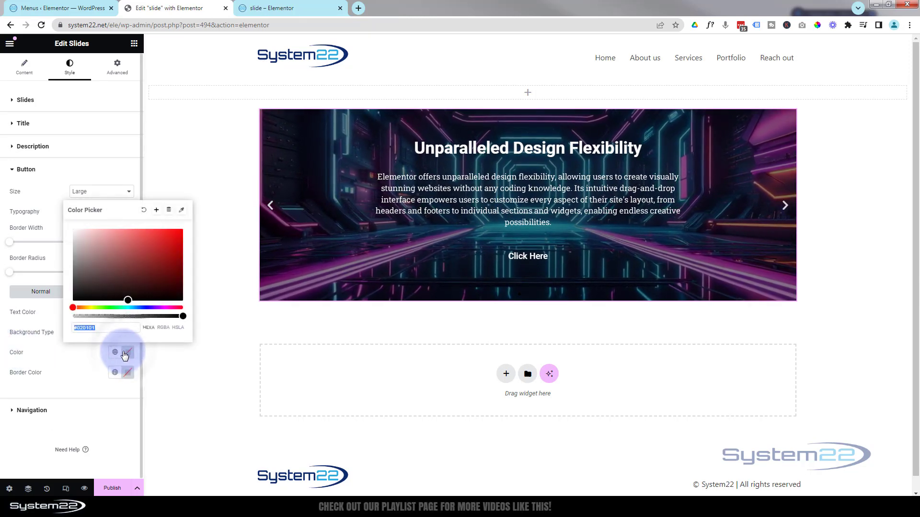
click(128, 302)
mouse_move(148, 309)
mouse_down()
mouse_move(174, 312)
mouse_move(161, 307)
mouse_up()
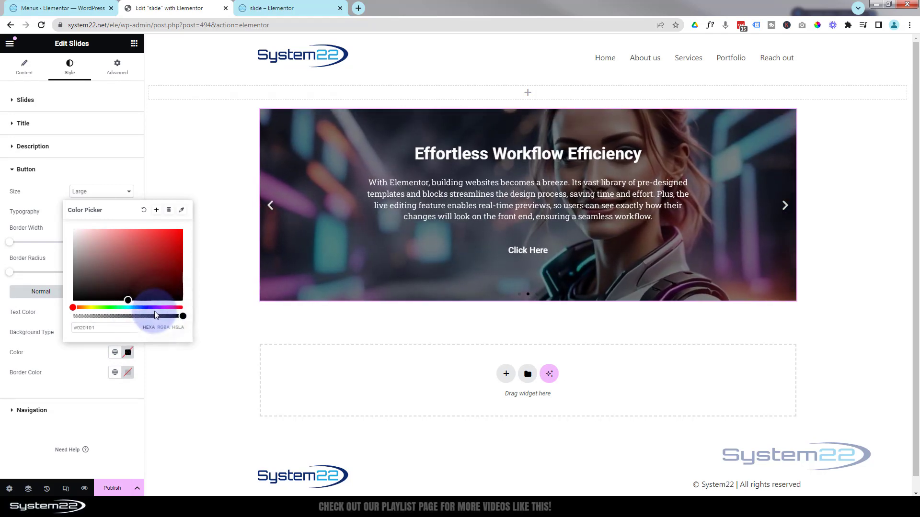
click(164, 308)
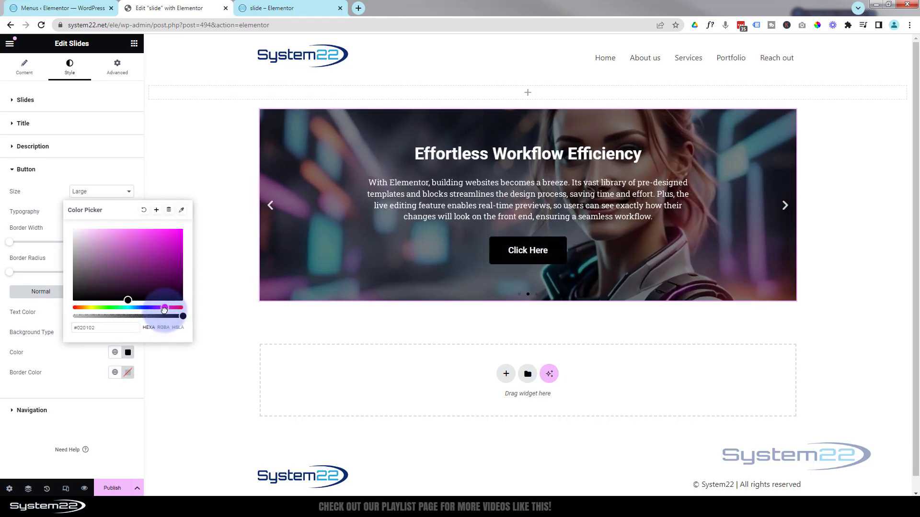
drag(131, 303, 189, 229)
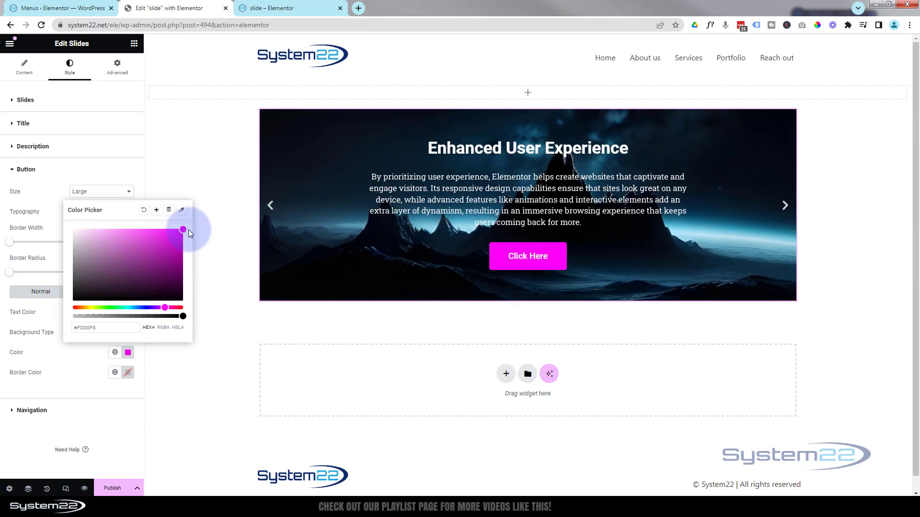
click(180, 315)
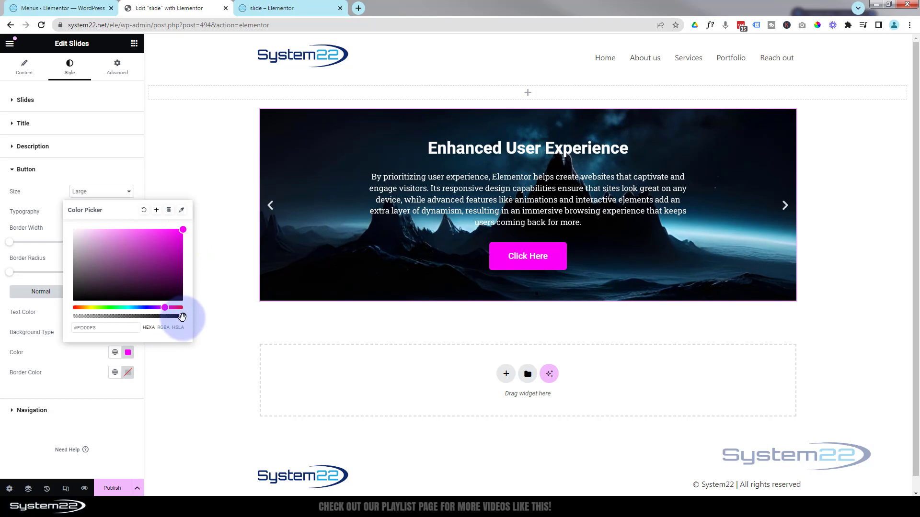
drag(183, 317, 130, 319)
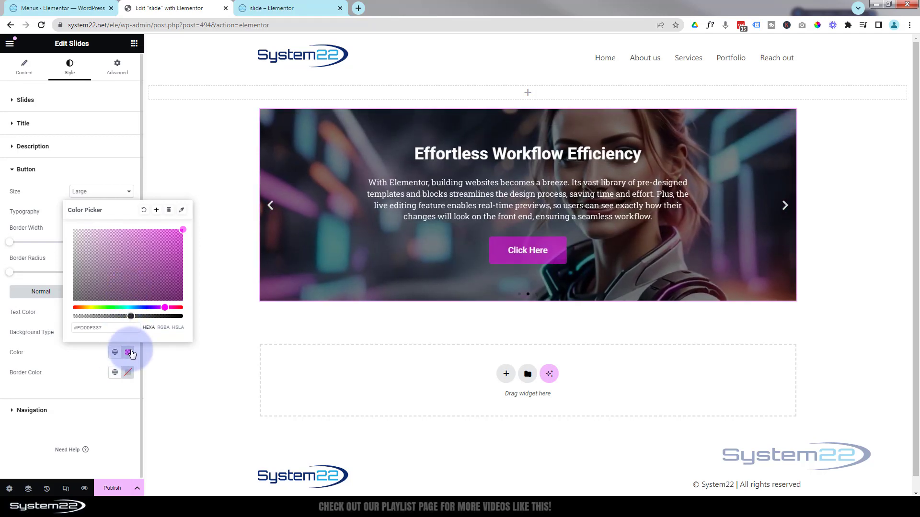
click(129, 353)
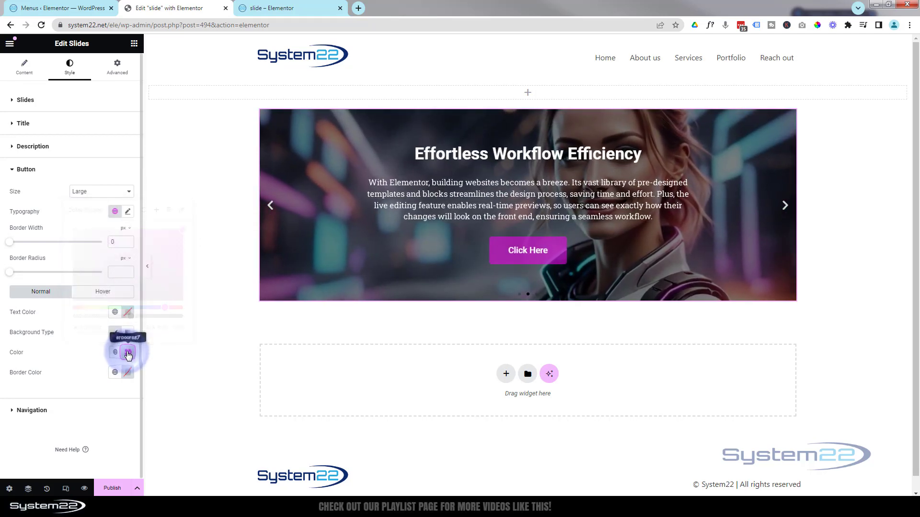
Step: Set the button's Hover background color to semi-transparent blue, #0800FF82
click(101, 293)
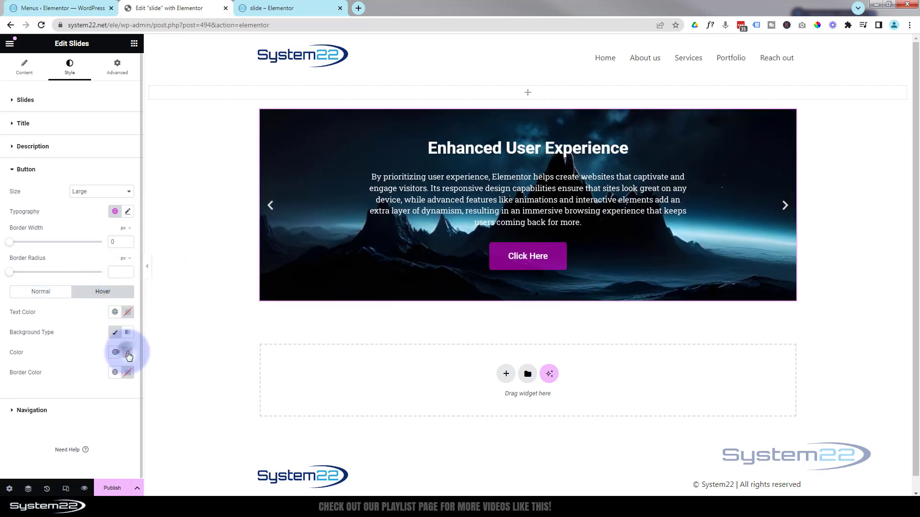
click(128, 355)
drag(74, 309, 184, 229)
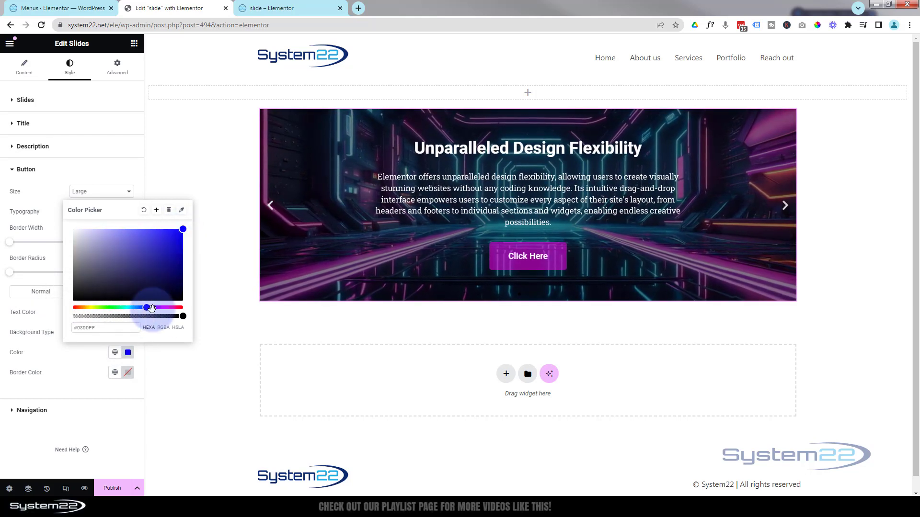
drag(182, 318, 129, 317)
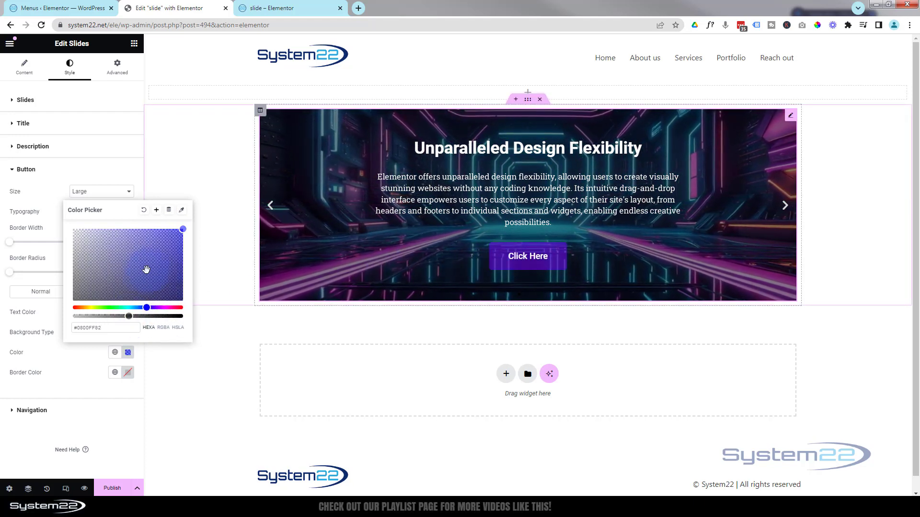
click(127, 352)
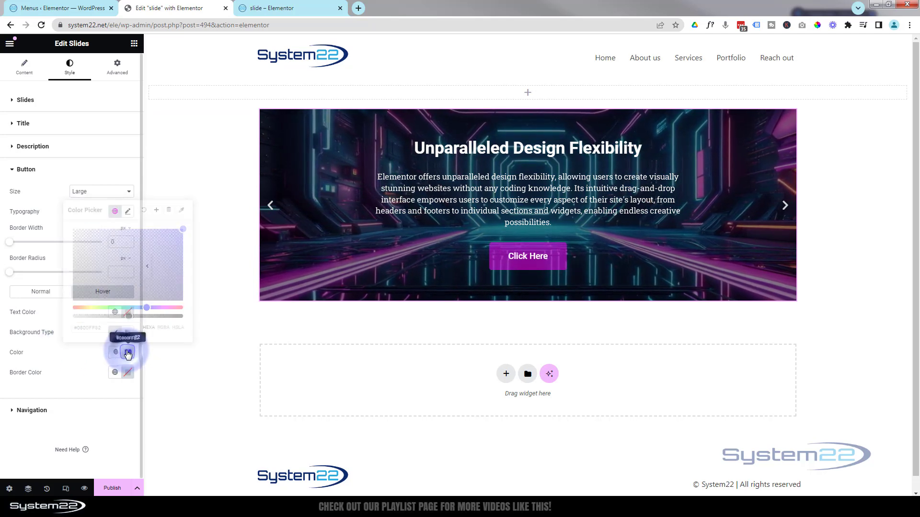
Step: In Navigation styling, try Outside for Pagination and Arrows Position, then set both back to Inside
click(11, 410)
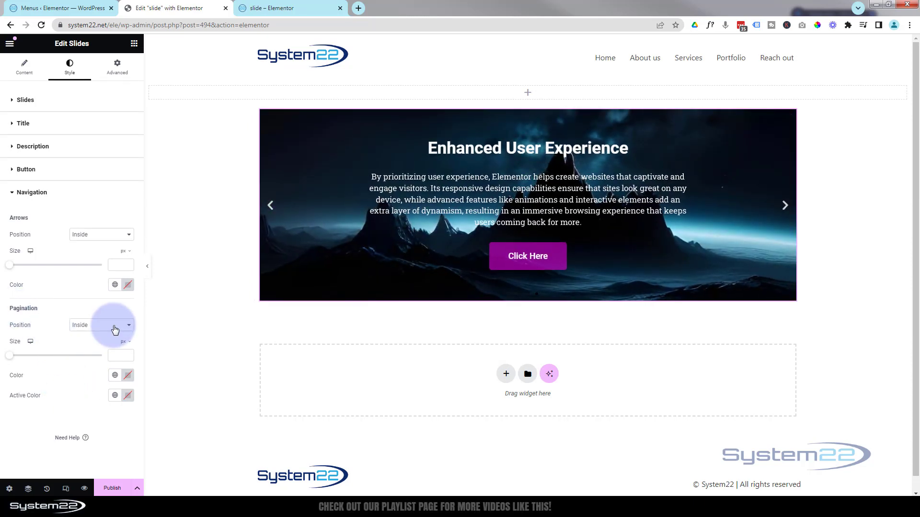
click(105, 335)
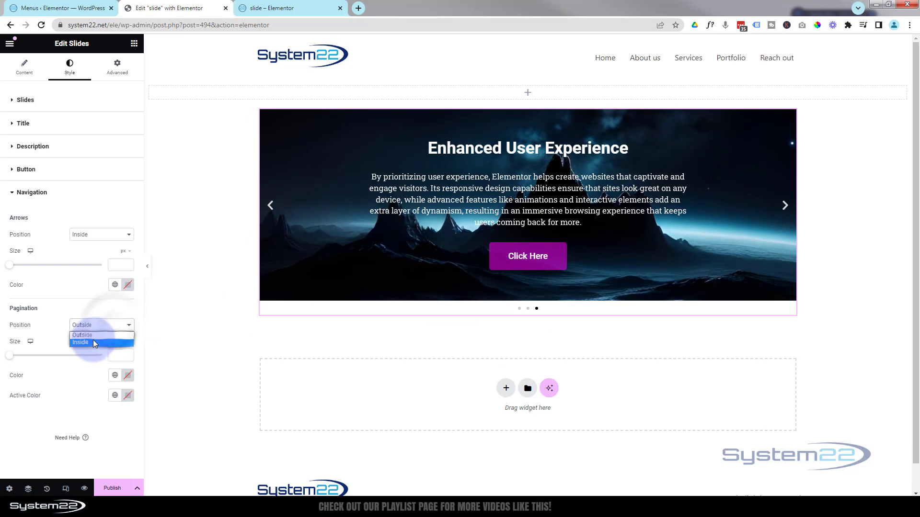
click(93, 341)
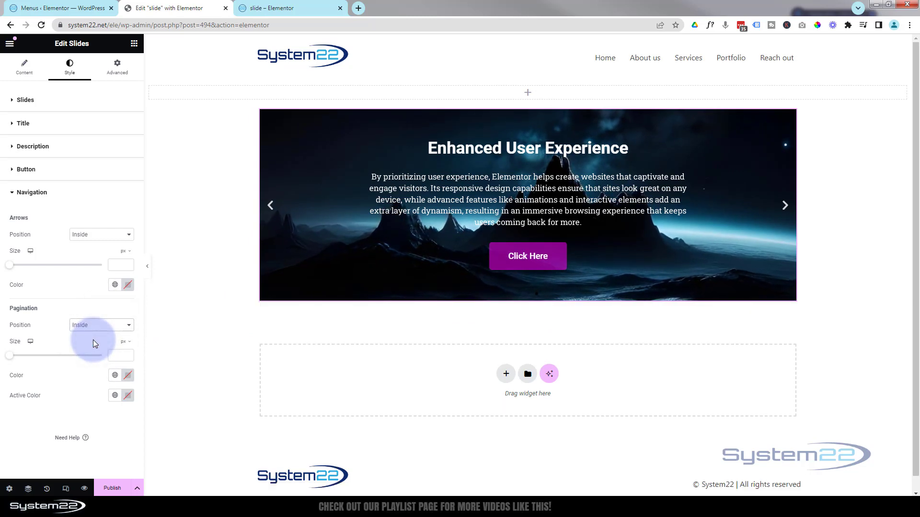
click(111, 235)
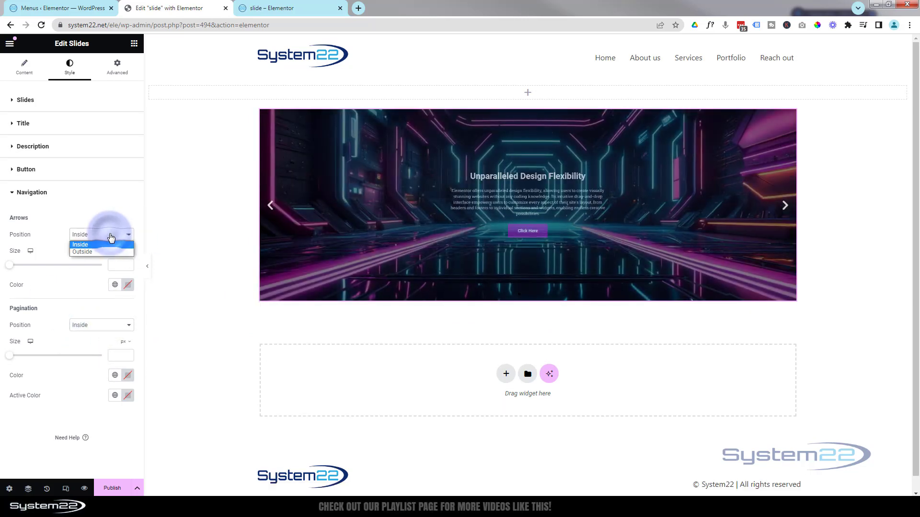
click(99, 252)
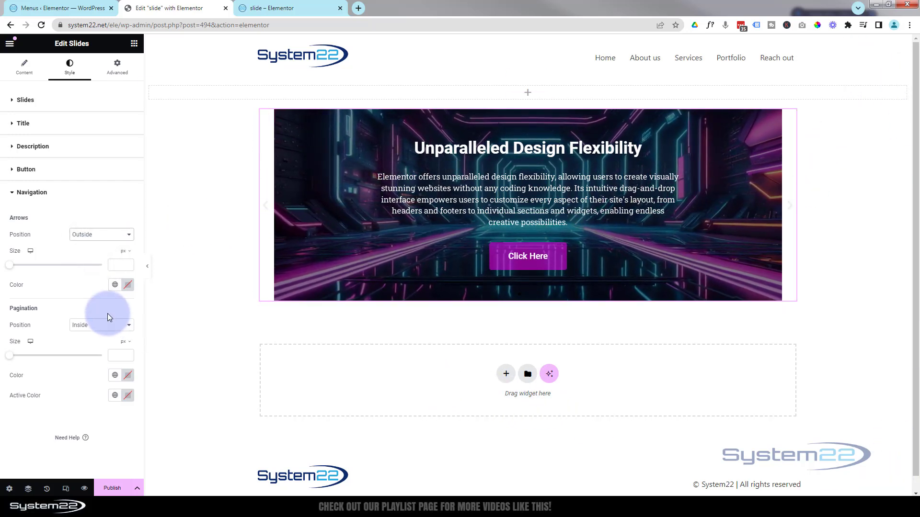
click(110, 235)
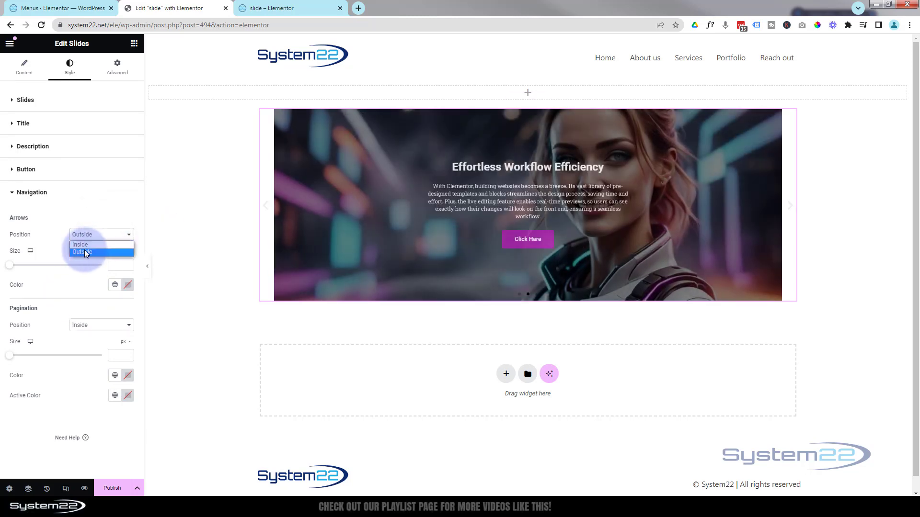
click(83, 246)
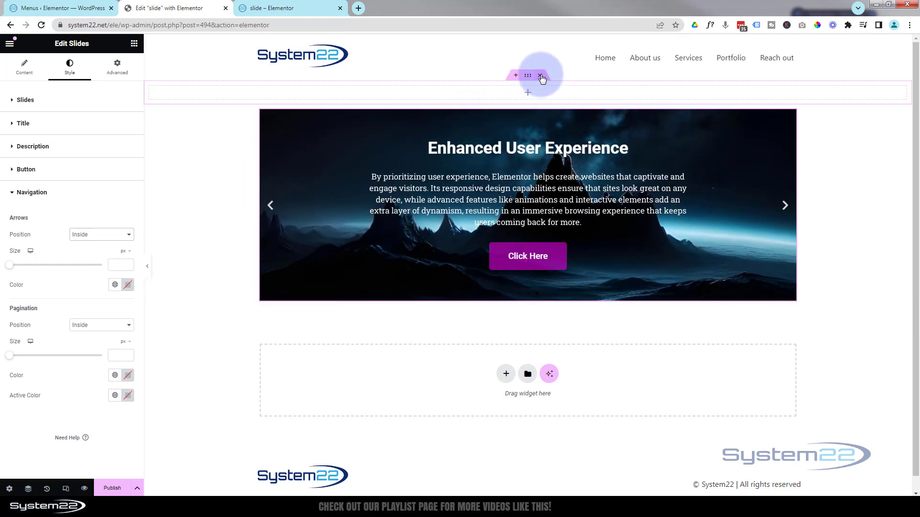
Step: Delete the empty section above the slider and set the slider section's Content Width to Full Width
click(541, 77)
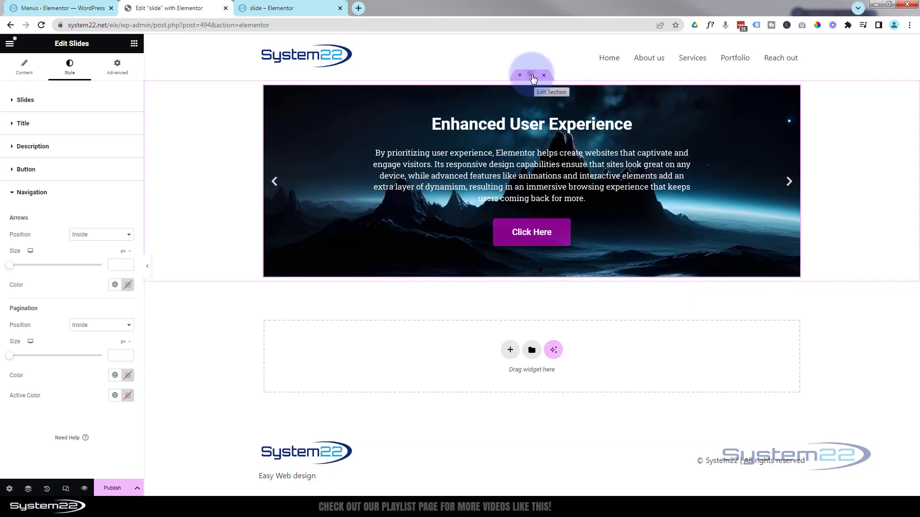
click(532, 76)
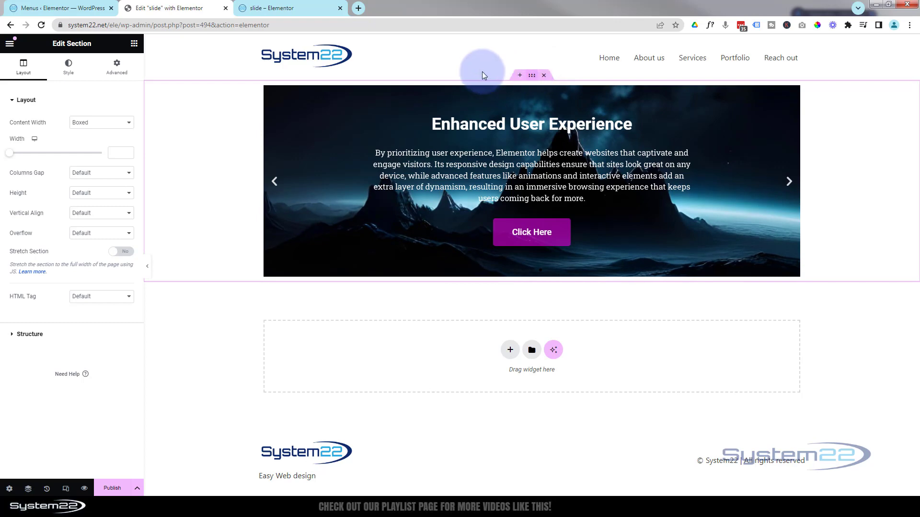
click(12, 102)
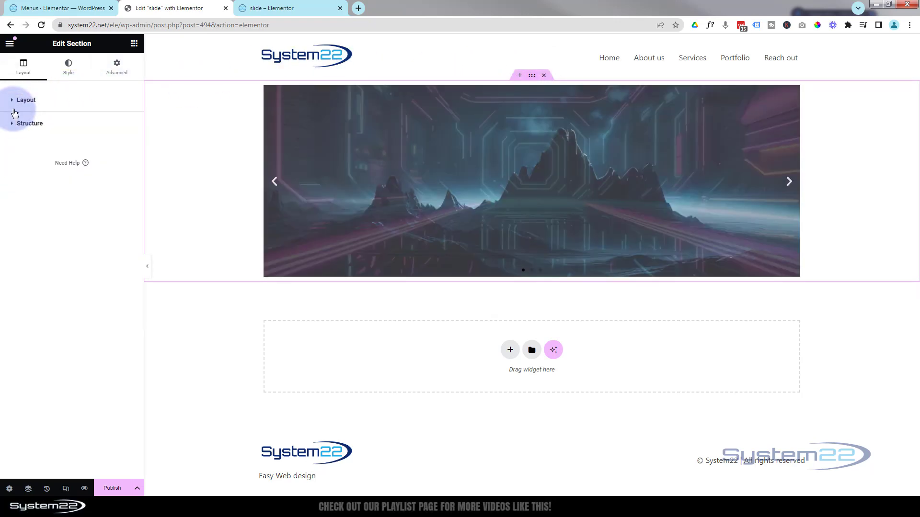
click(19, 100)
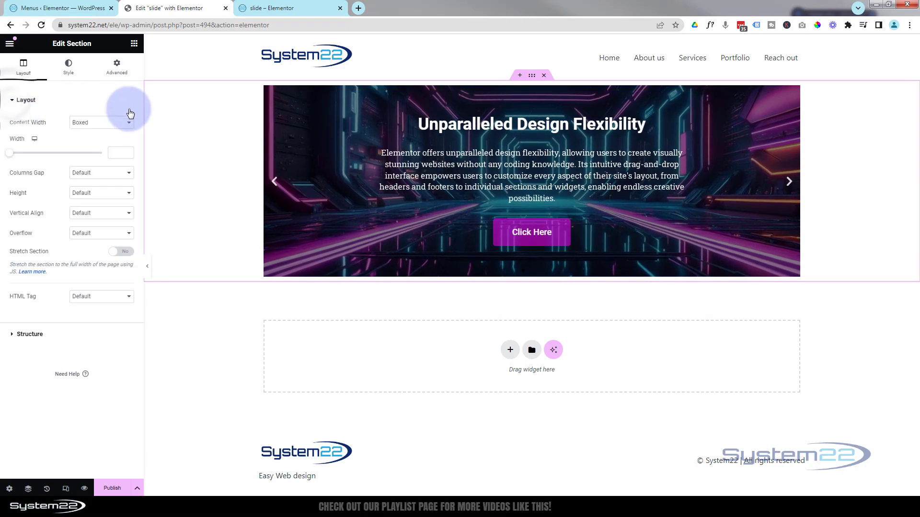
click(105, 124)
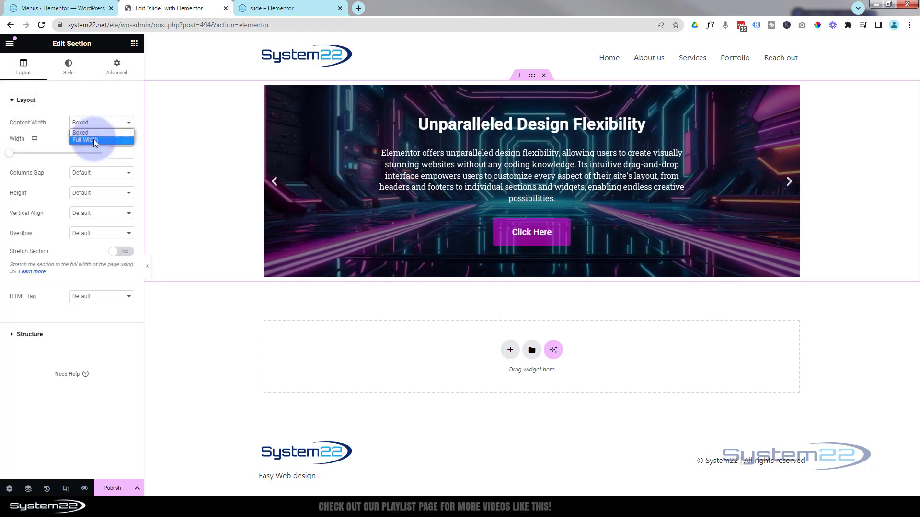
click(94, 139)
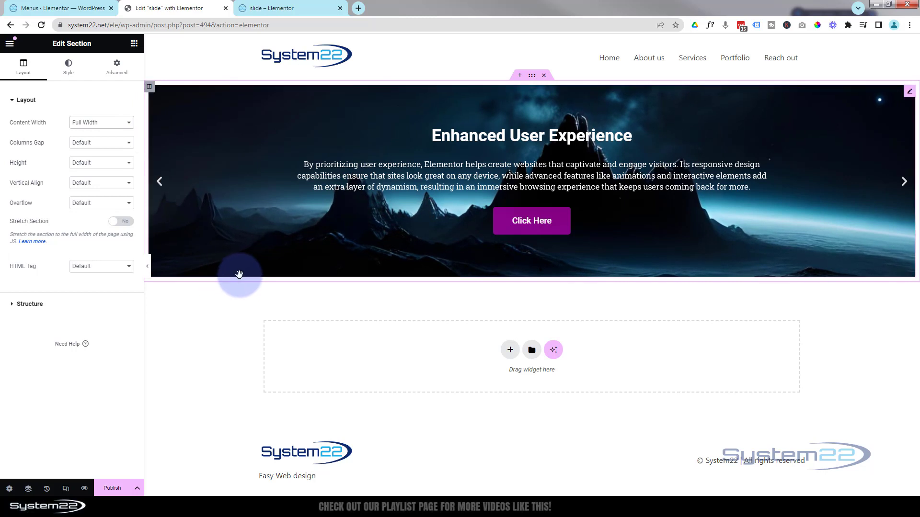
Step: Set the slider column's Advanced padding to 0 on all sides
click(150, 87)
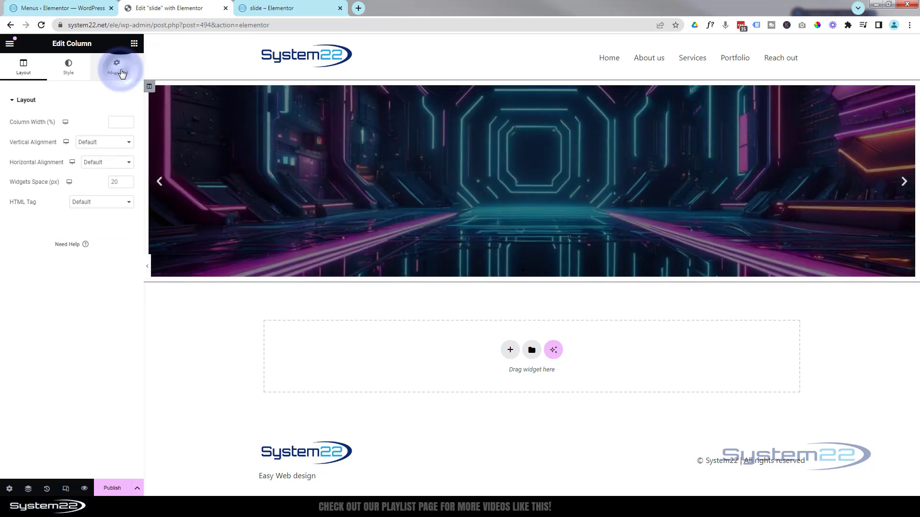
click(120, 72)
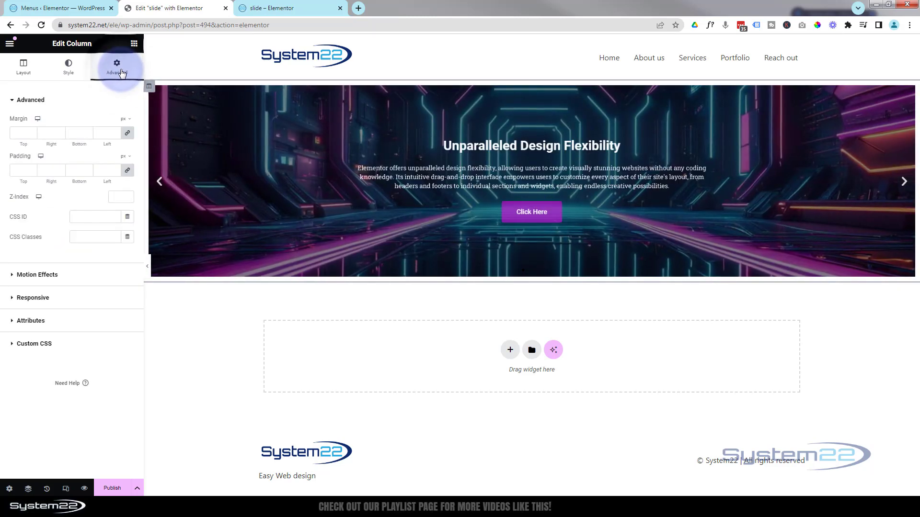
click(24, 169)
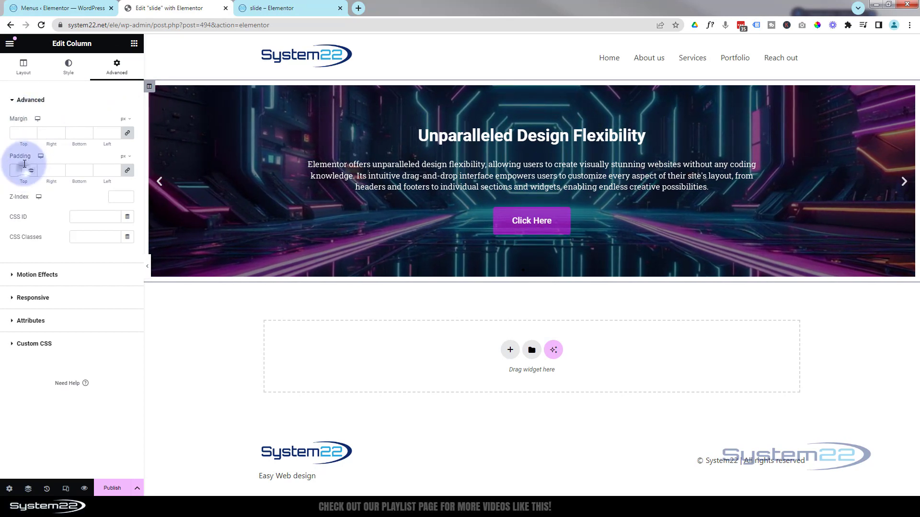
click(34, 130)
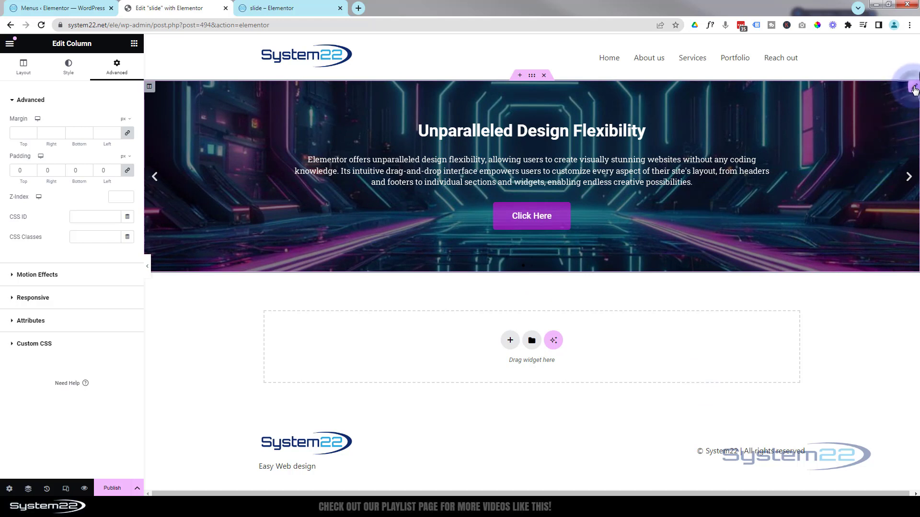
click(914, 89)
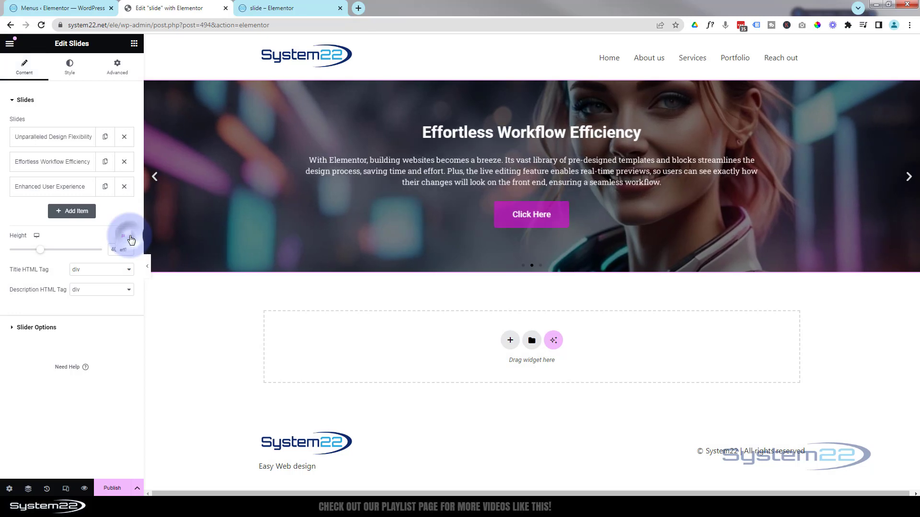
Step: Switch the slider Height unit to vh and adjust it from 100 down to 89 vh
click(130, 239)
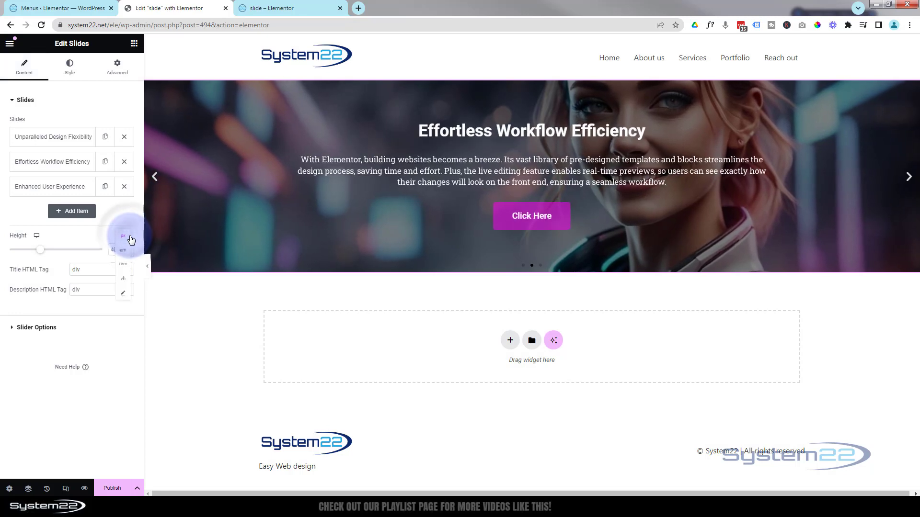
click(123, 280)
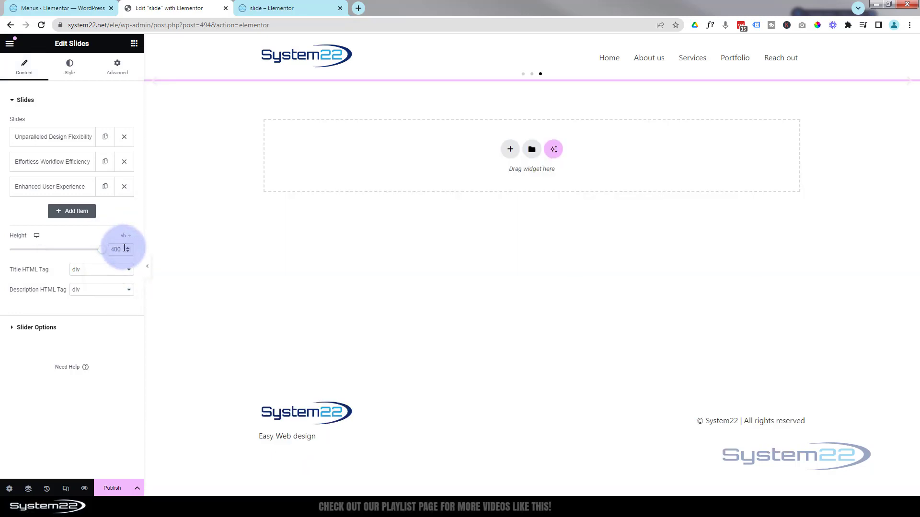
text(100)
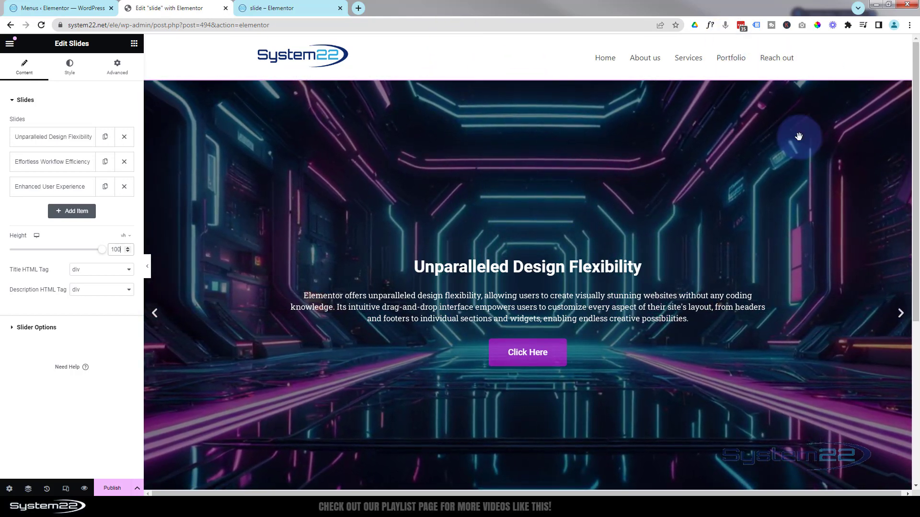
scroll(912, 187, down, 3)
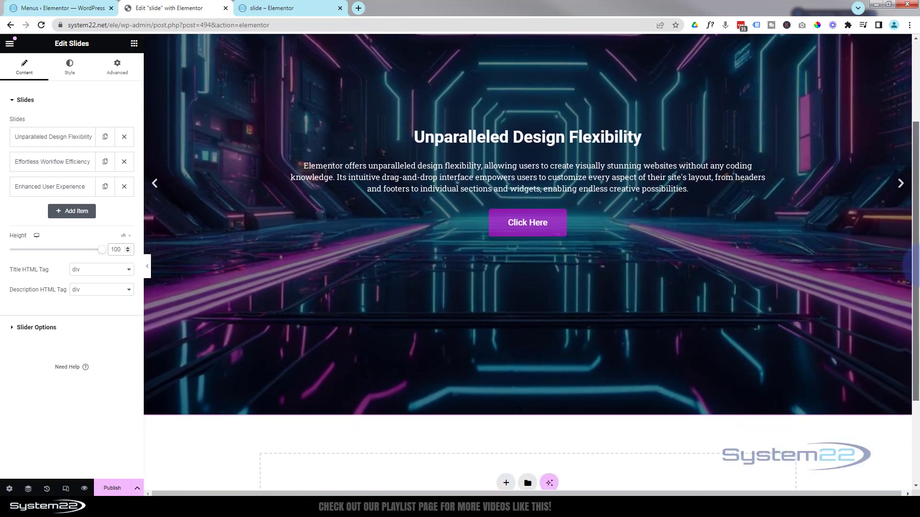
drag(915, 264, 915, 154)
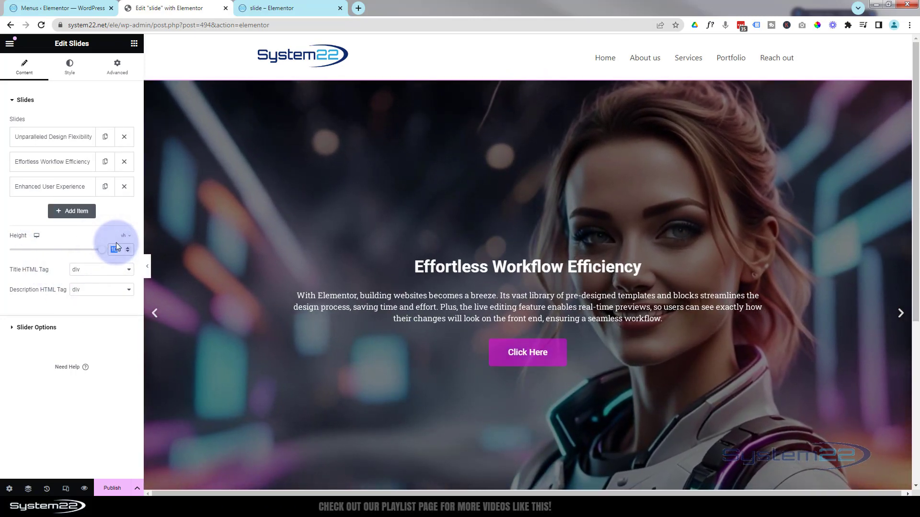
text(90)
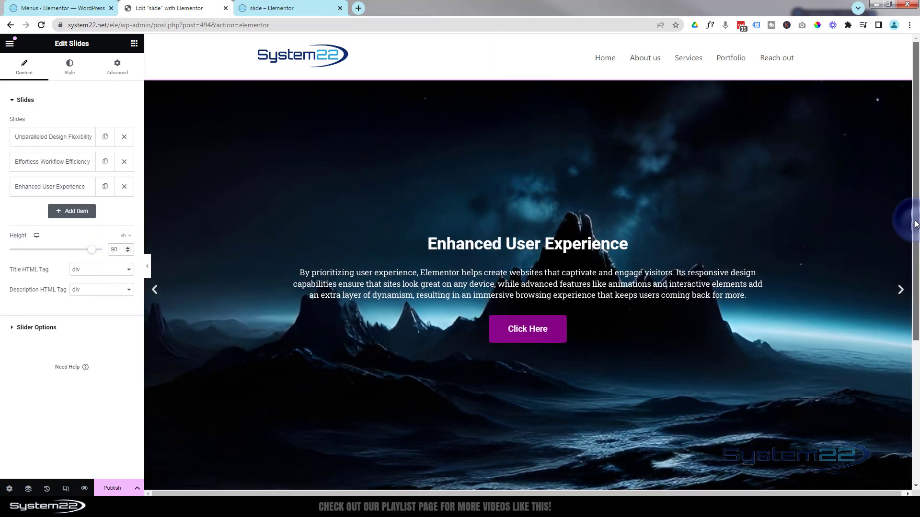
click(127, 251)
click(128, 252)
click(127, 251)
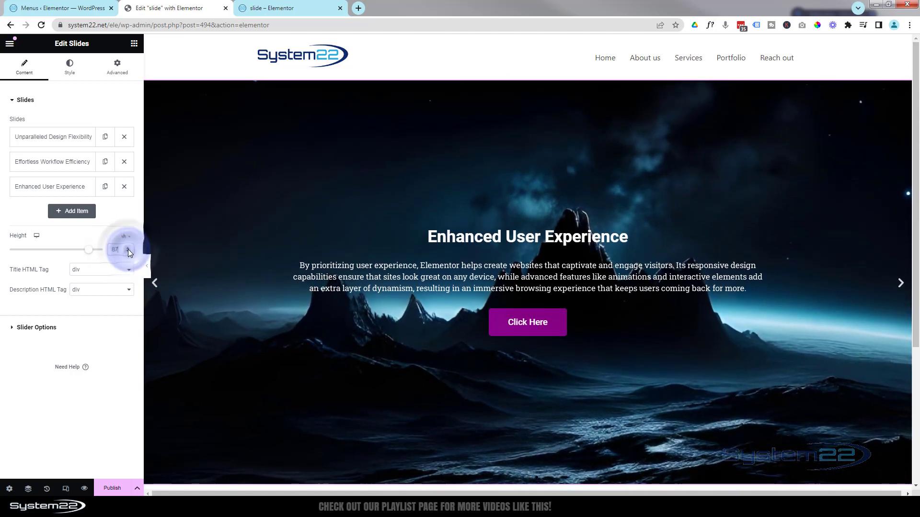
click(128, 250)
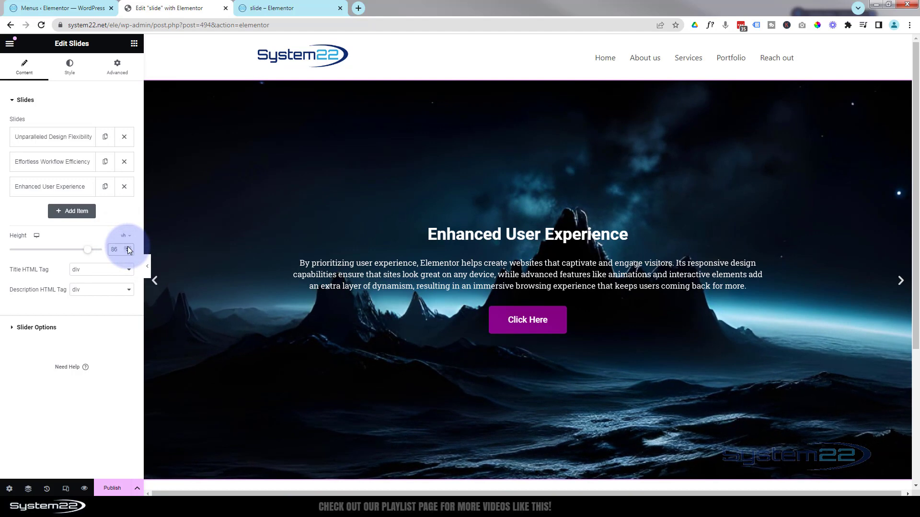
click(128, 247)
click(127, 248)
click(128, 247)
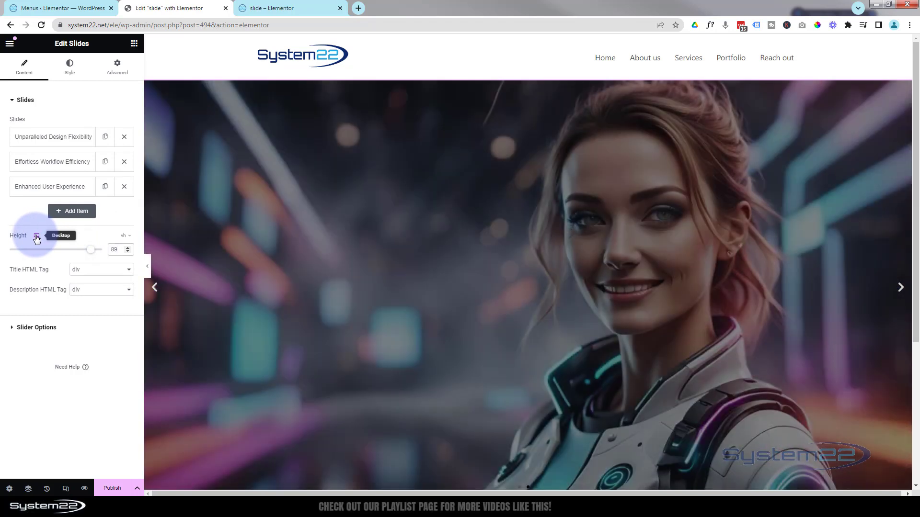
click(36, 237)
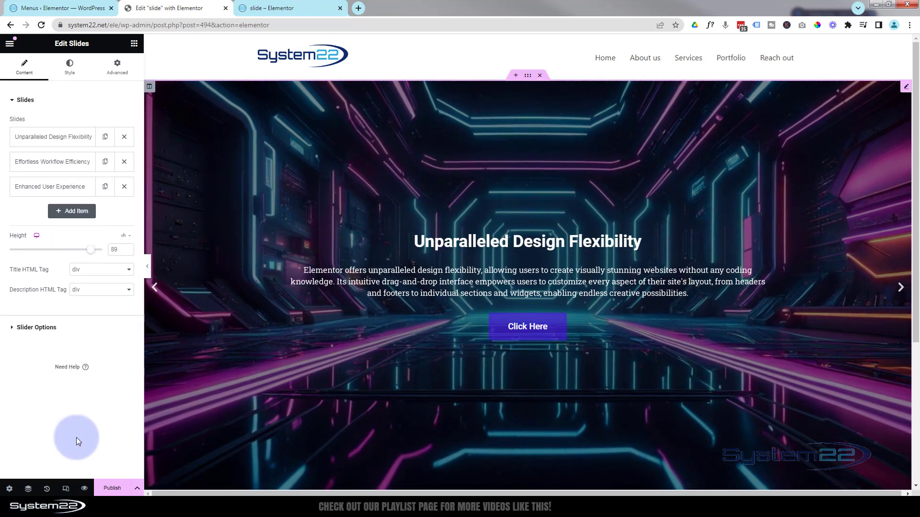
Step: Save the page as a draft and open its front-end preview
click(138, 488)
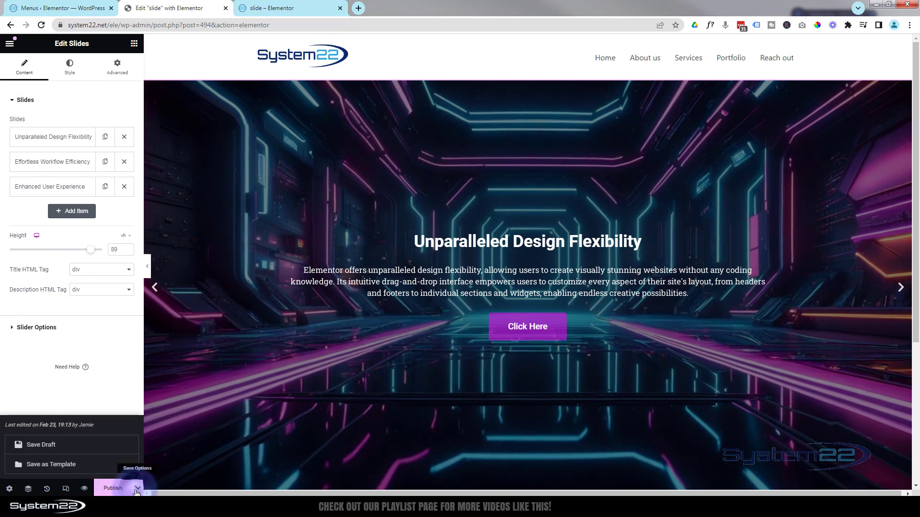
click(47, 447)
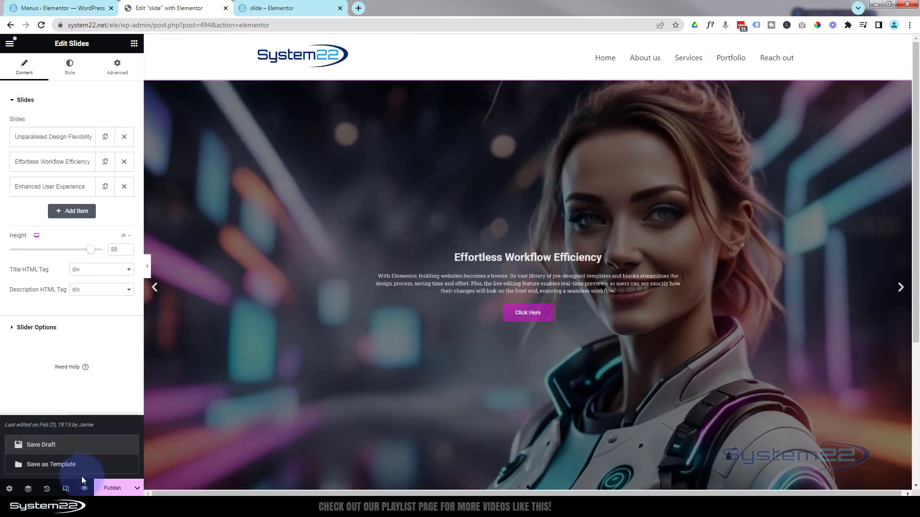
click(84, 489)
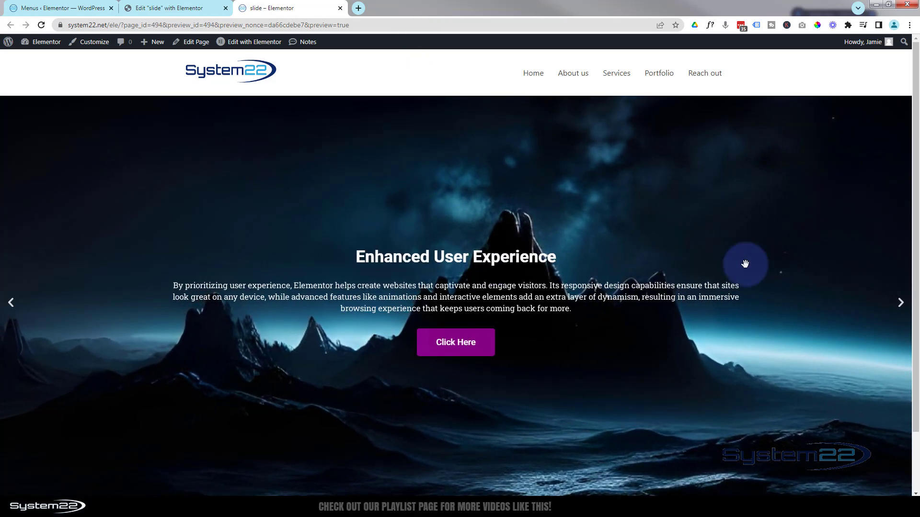
click(901, 303)
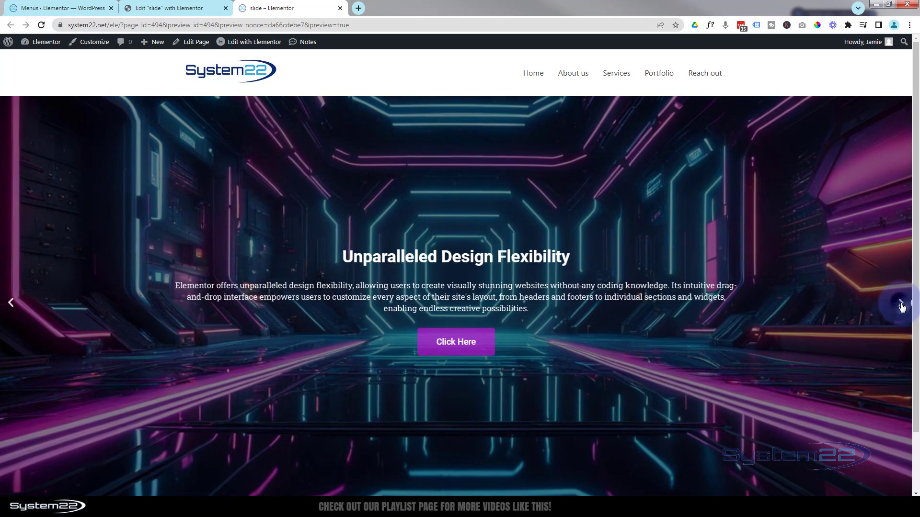
click(901, 304)
scroll(646, 345, down, 1)
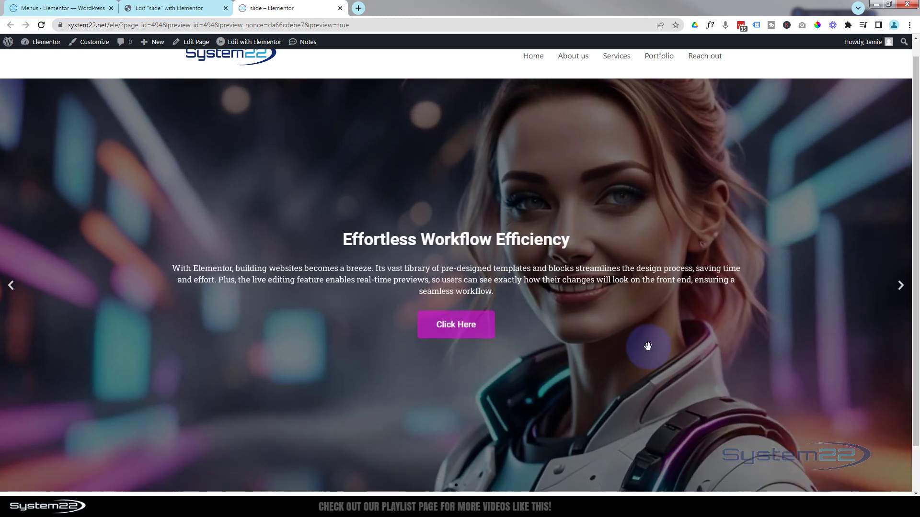
scroll(647, 345, down, 1)
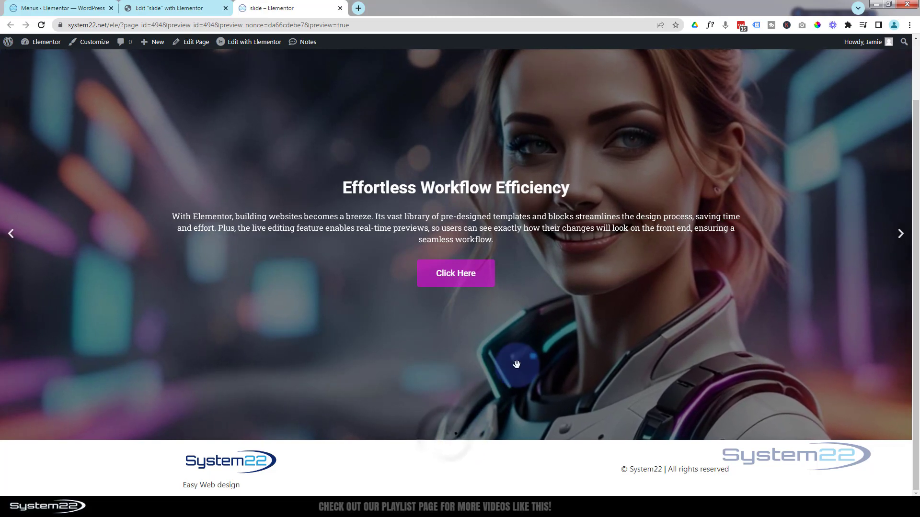
scroll(474, 402, up, 2)
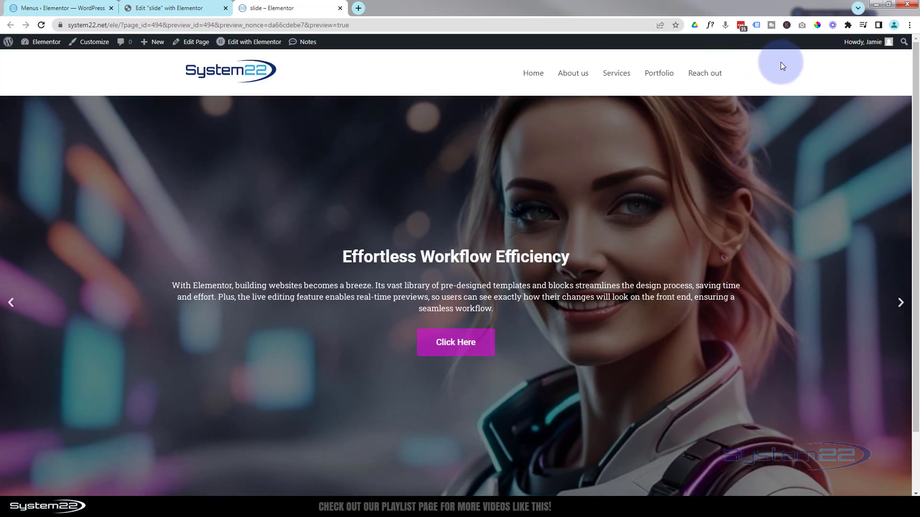